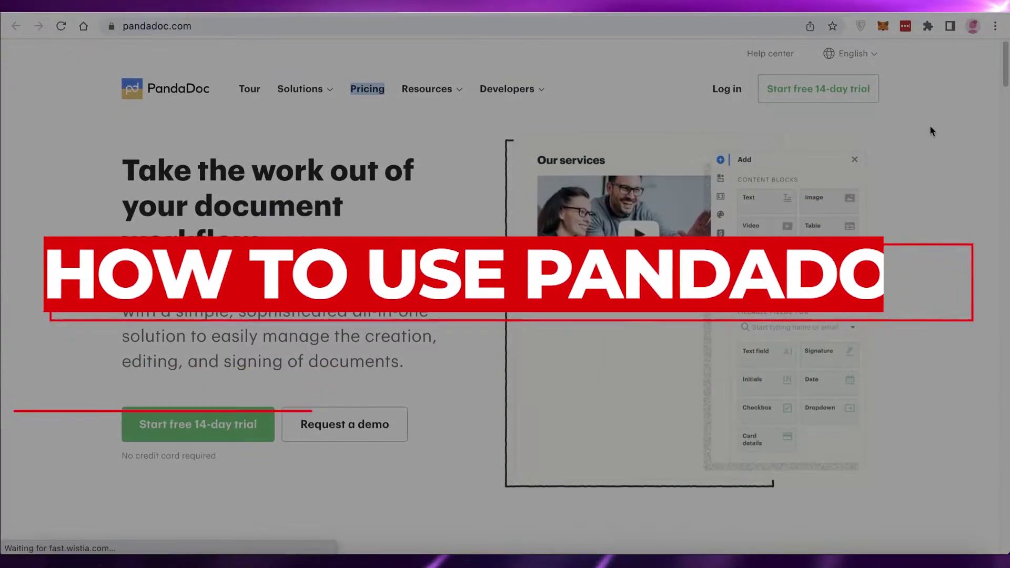
Scroll through the tour page, then open the eSignature software page from the Solutions menu.
scroll(968, 195, "down", 1)
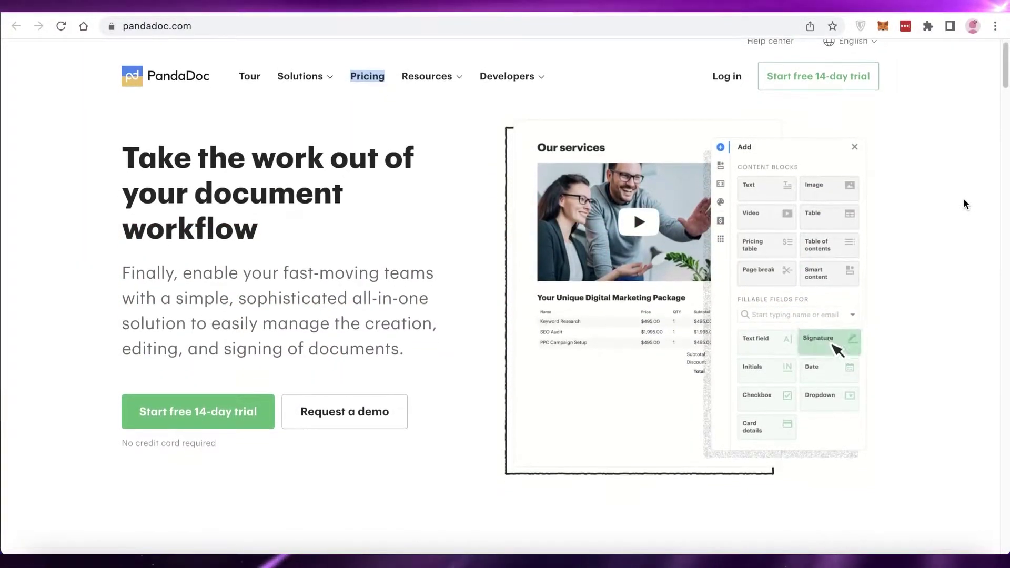
scroll(963, 199, "down", 3)
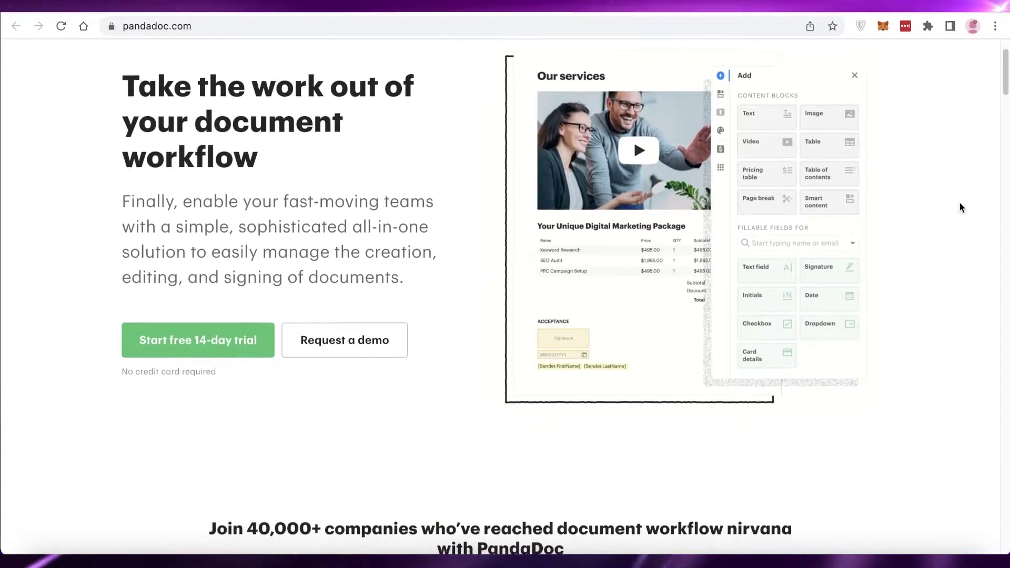
scroll(959, 203, "down", 2)
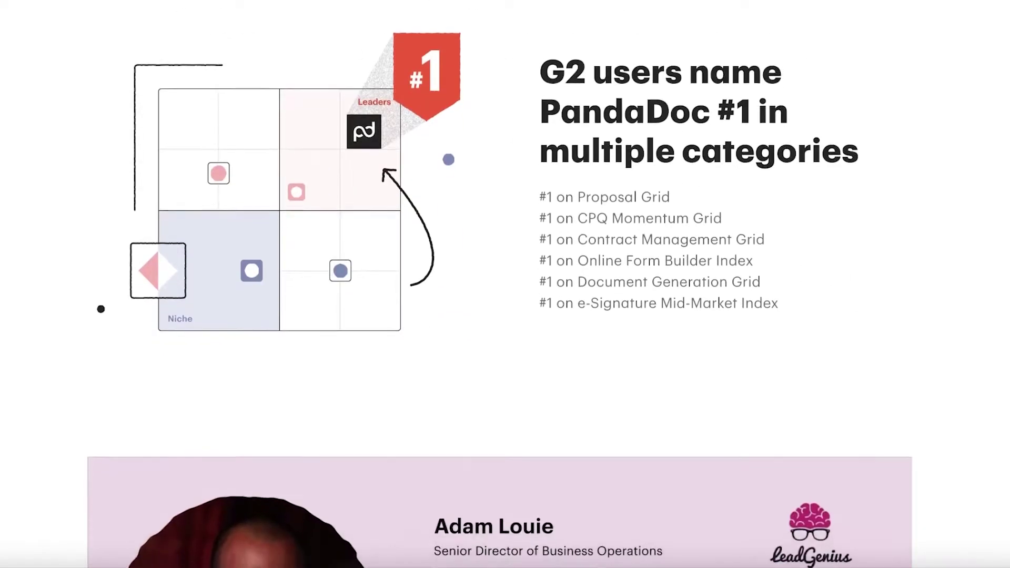
scroll(974, 196, "down", 10)
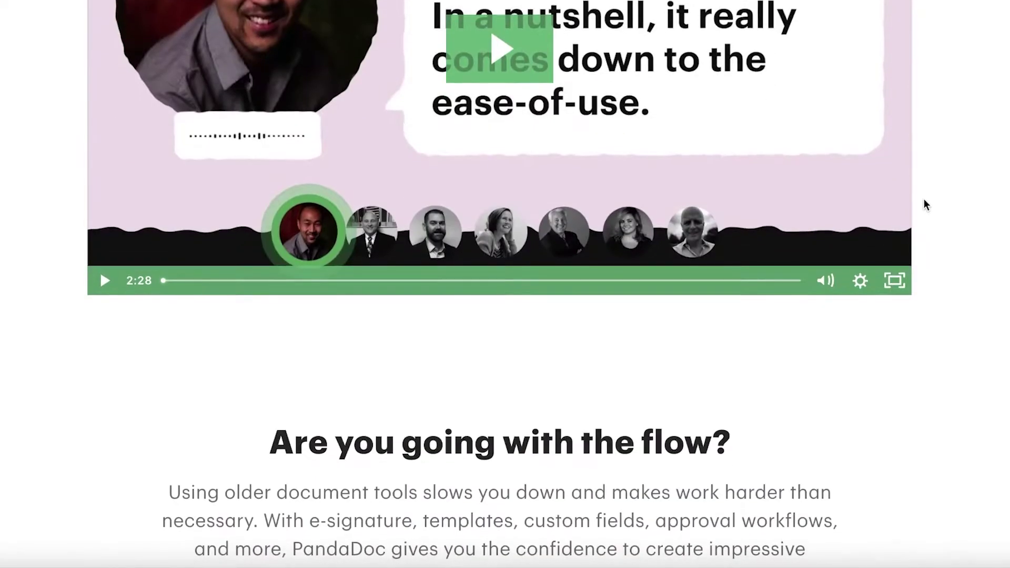
scroll(927, 203, "down", 12)
scroll(905, 161, "up", 1)
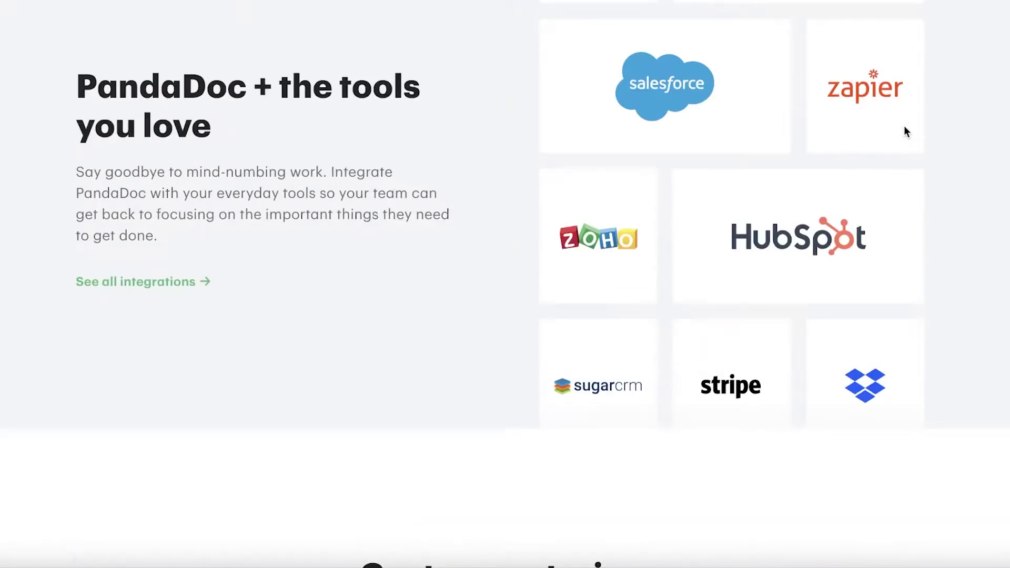
scroll(905, 139, "up", 20)
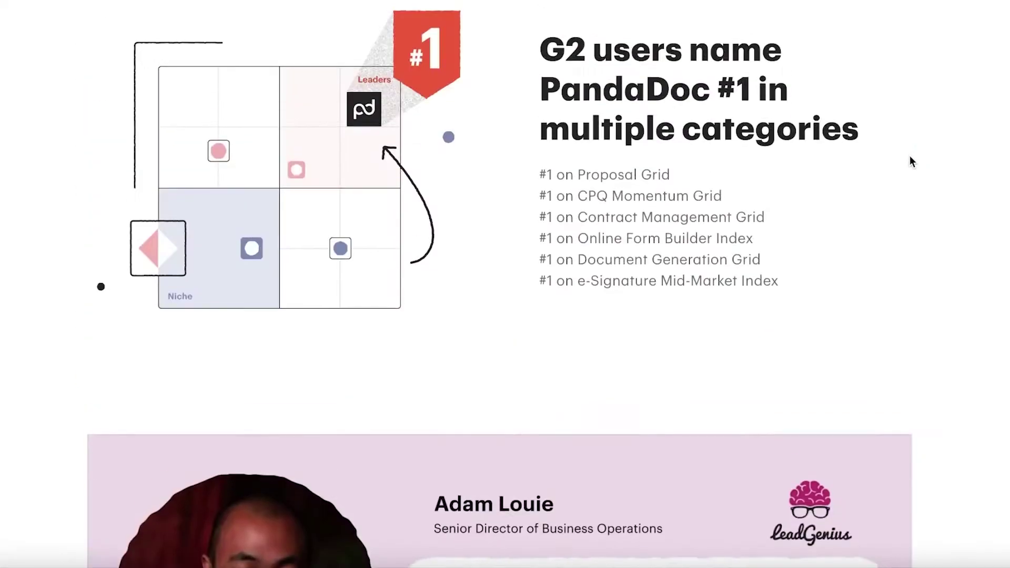
scroll(905, 159, "up", 1)
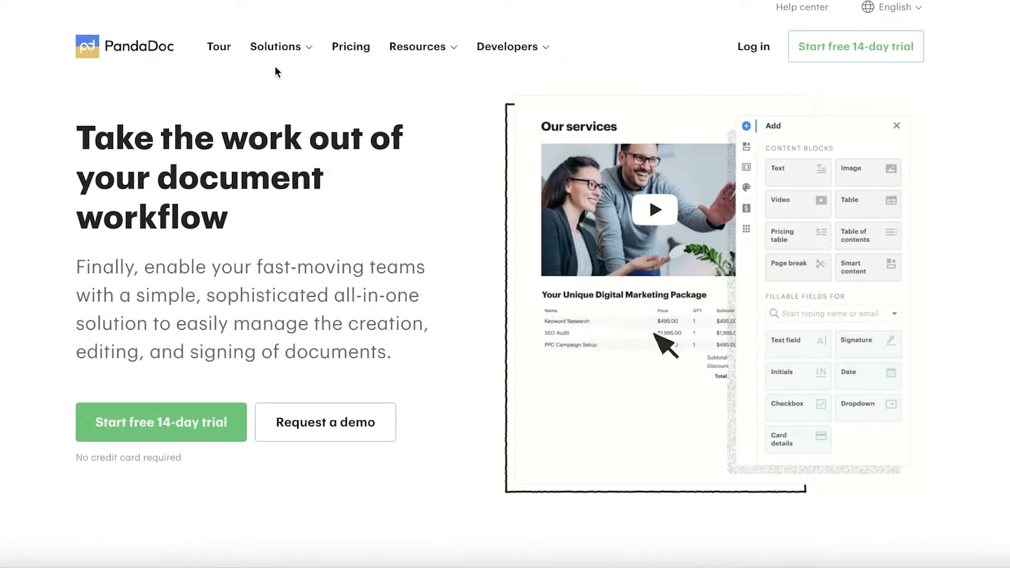
mouse_move(286, 47)
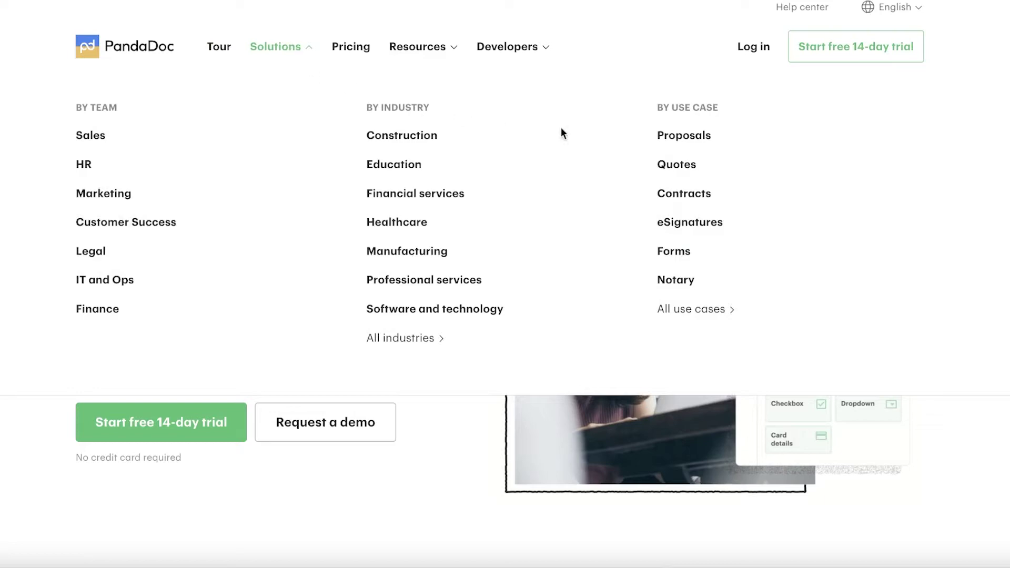
left_click(689, 226)
Return to the tour overview and open the Education industry page, PandaDoc for Educators.
scroll(293, 219, "down", 8)
scroll(294, 219, "up", 8)
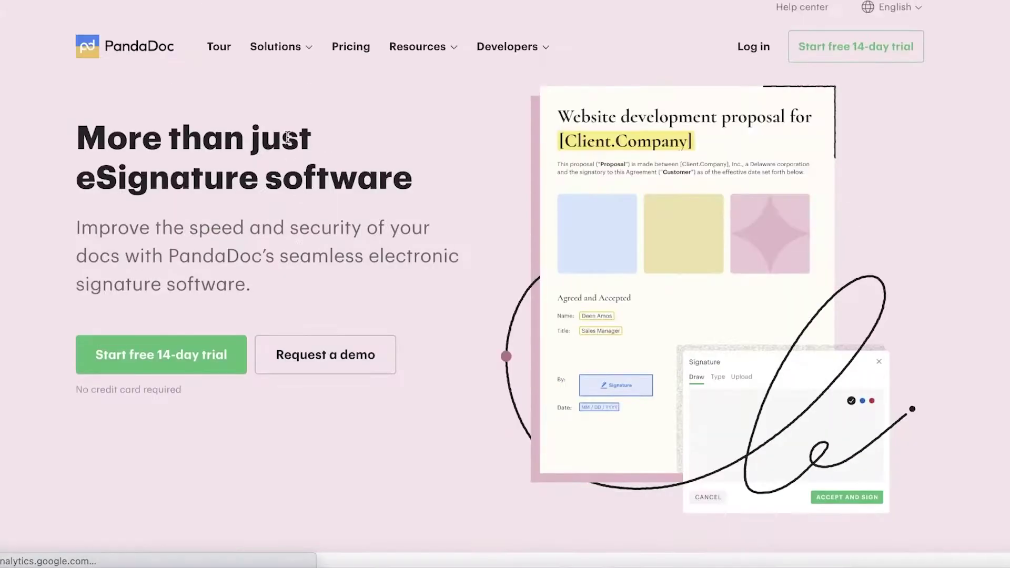
left_click(201, 51)
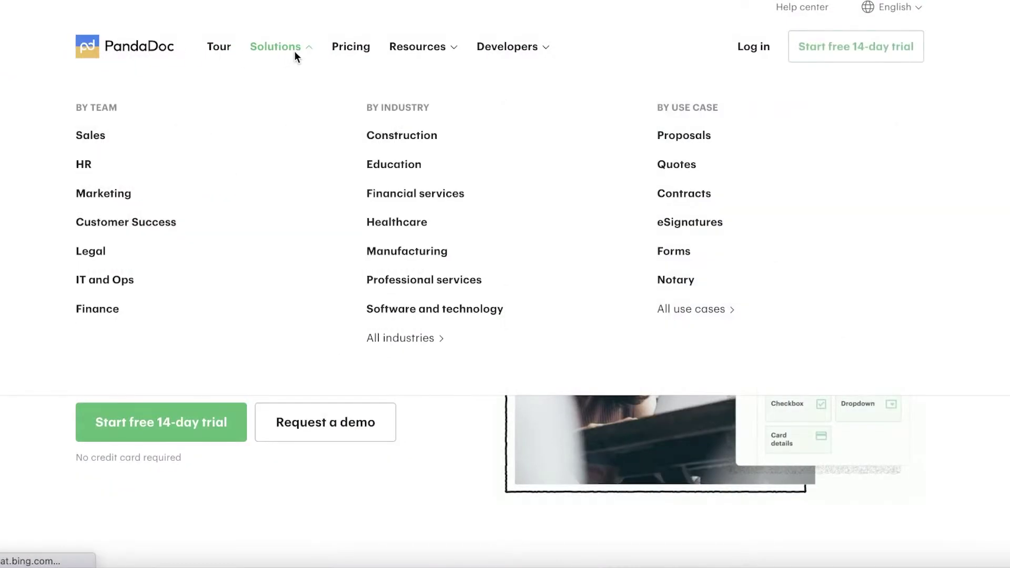
left_click(400, 161)
scroll(402, 158, "down", 8)
scroll(403, 158, "up", 7)
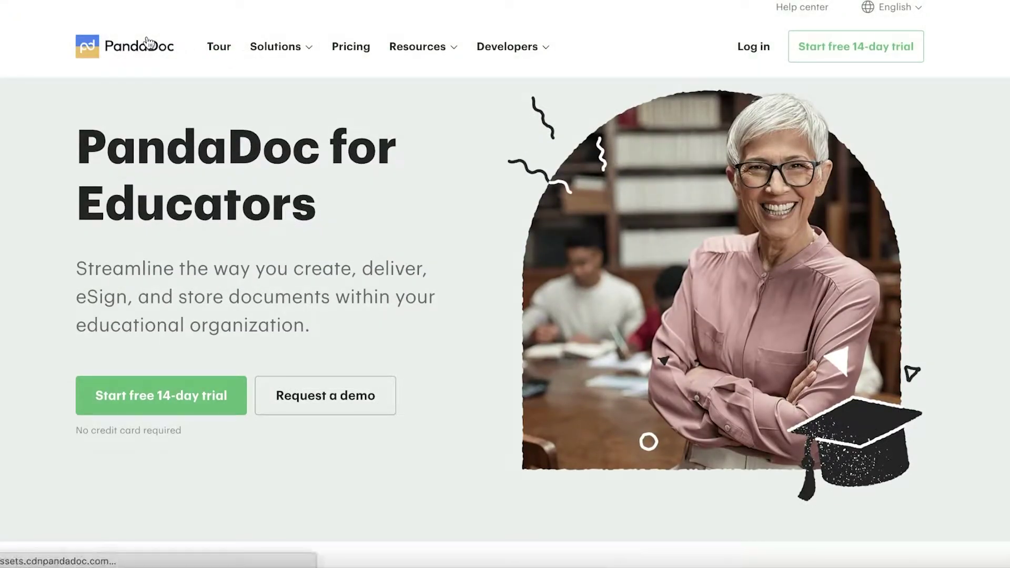
From the PandaDoc home page, submit the 14-day trial sign-up with an email and password.
left_click(149, 43)
scroll(679, 145, "down", 8)
scroll(764, 112, "up", 8)
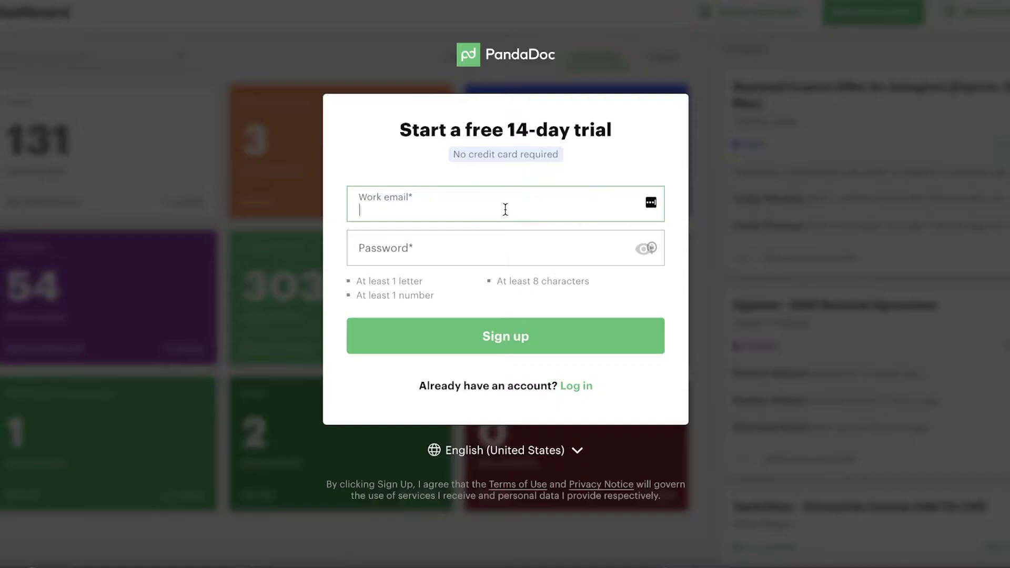
left_click(467, 244)
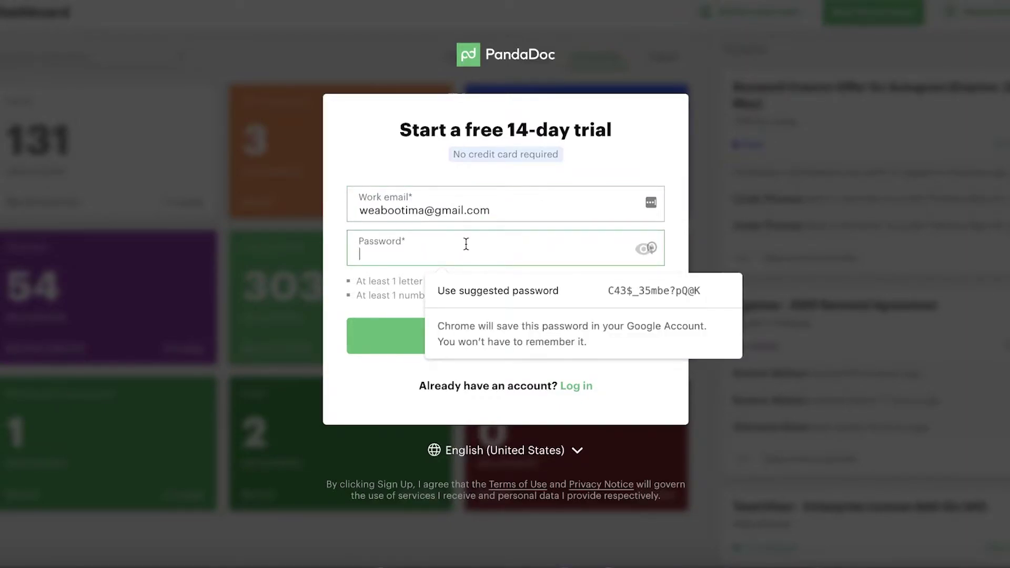
type("*********")
left_click(475, 333)
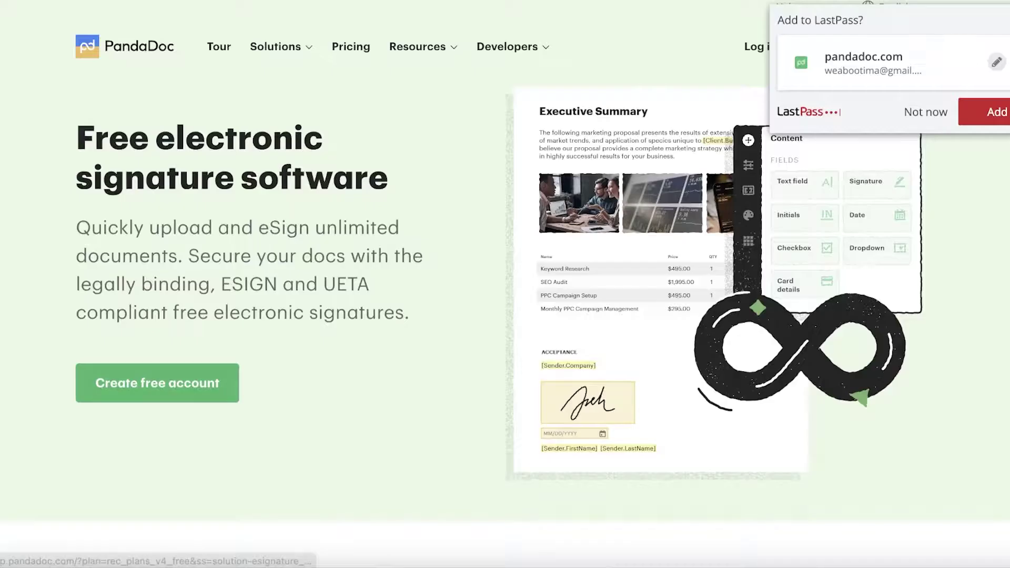
mouse_move(463, 52)
scroll(594, 151, "down", 2)
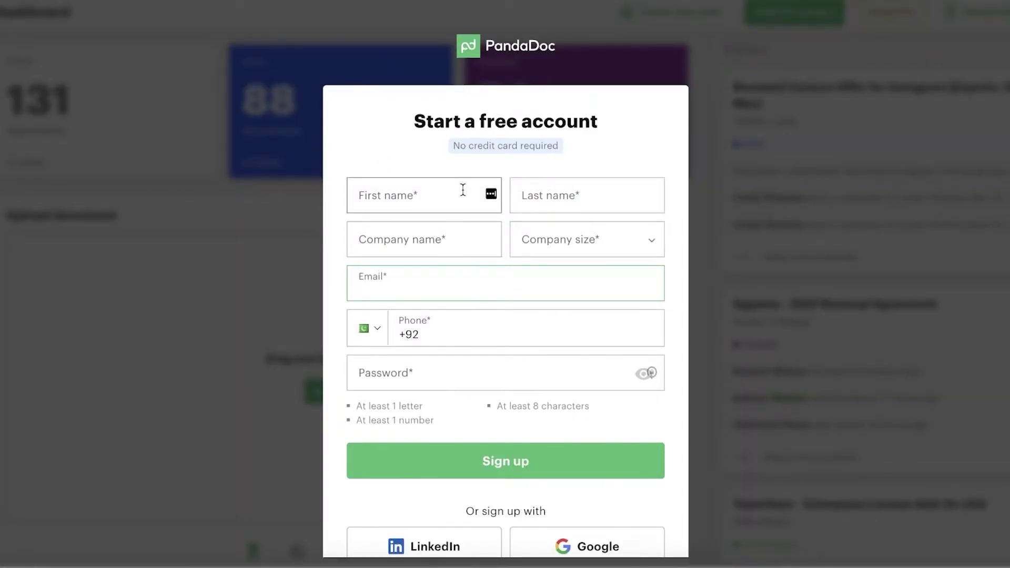
Decline saving the login to the password manager and sign up with the first Google account.
scroll(463, 189, "down", 4)
scroll(643, 158, "up", 4)
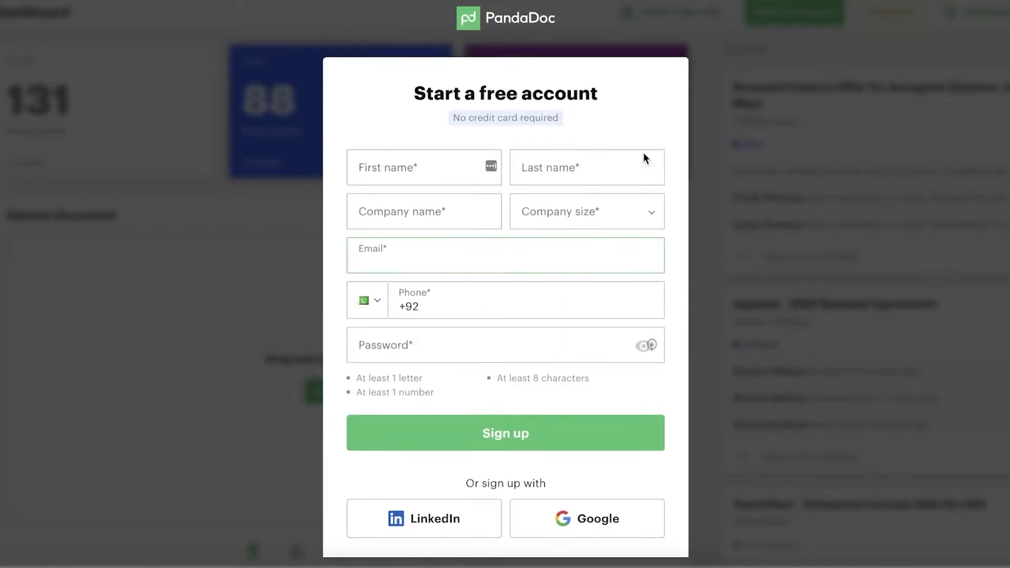
scroll(486, 185, "down", 2)
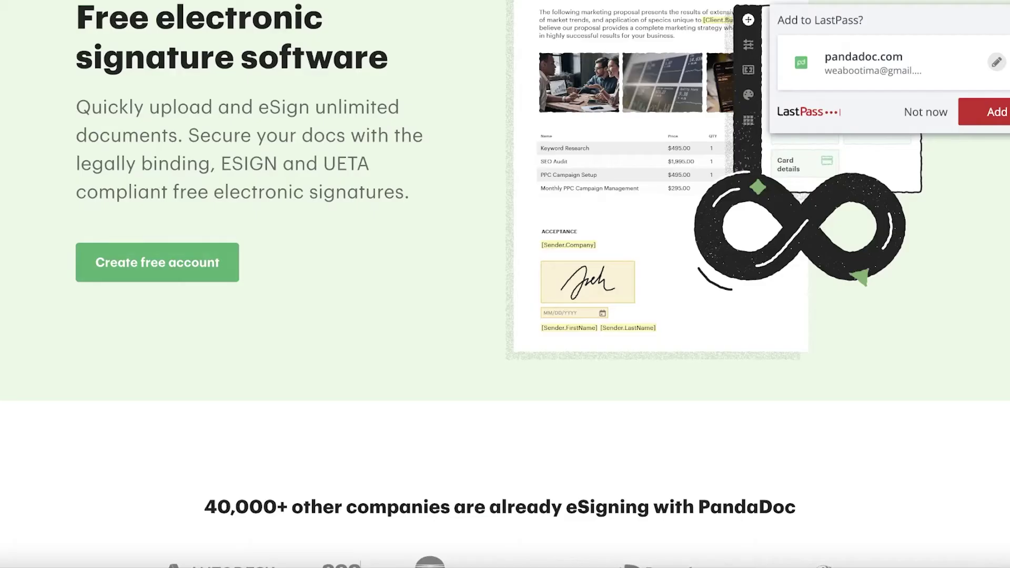
scroll(874, 90, "up", 2)
left_click(926, 112)
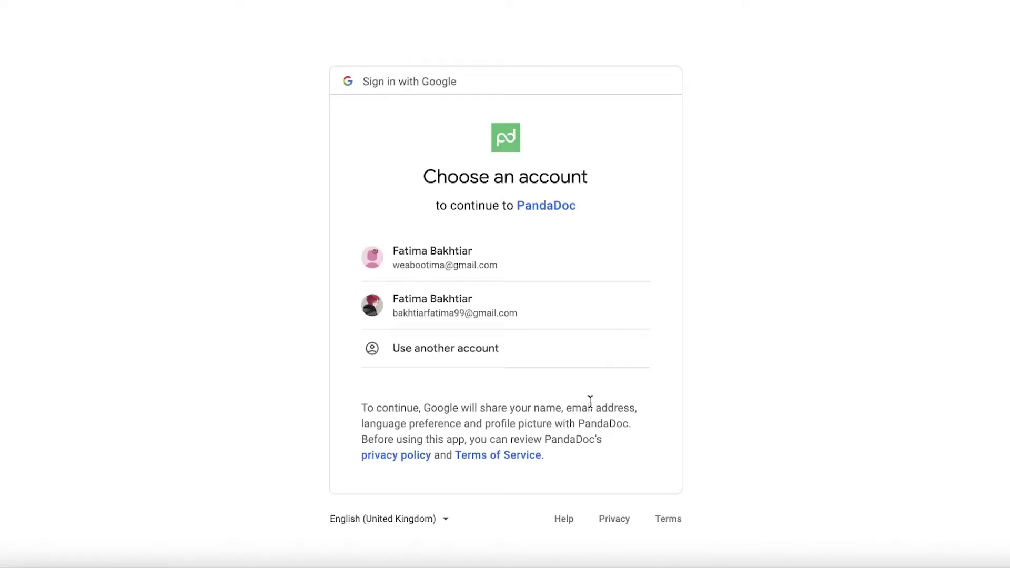
left_click(509, 260)
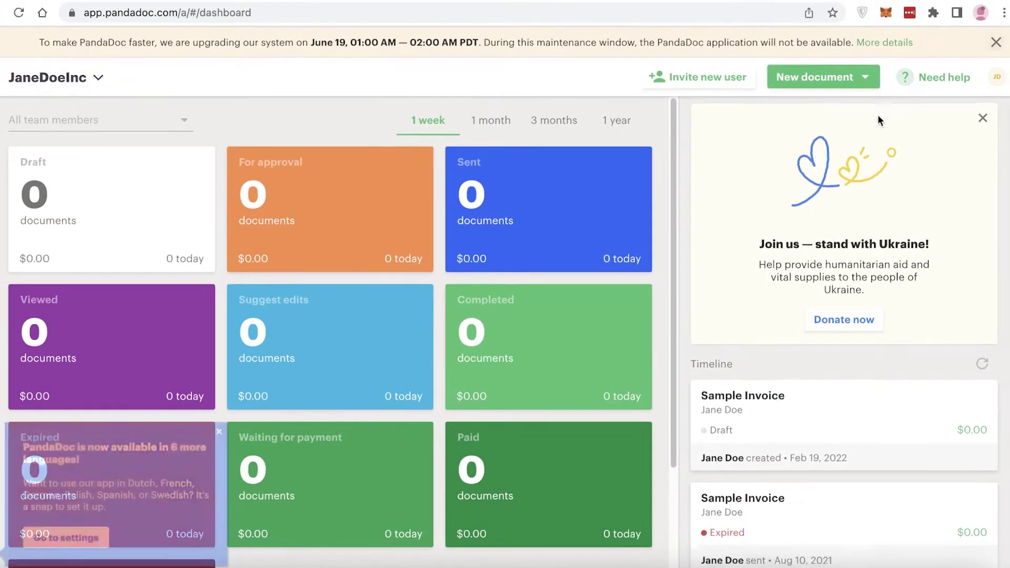
Dismiss the scheduled maintenance notice and open the list of all documents.
scroll(842, 263, "down", 3)
scroll(877, 130, "up", 3)
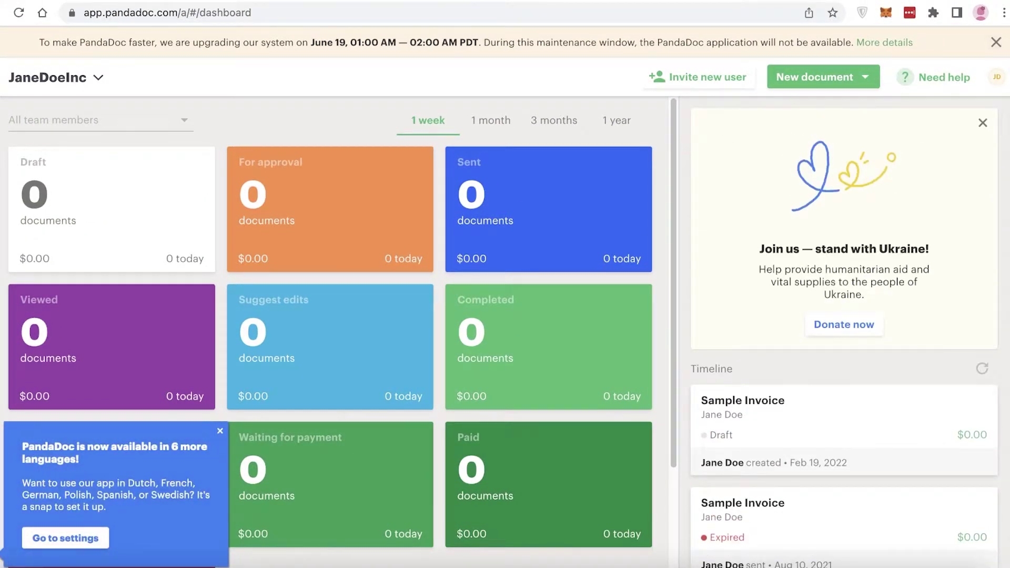
left_click(996, 42)
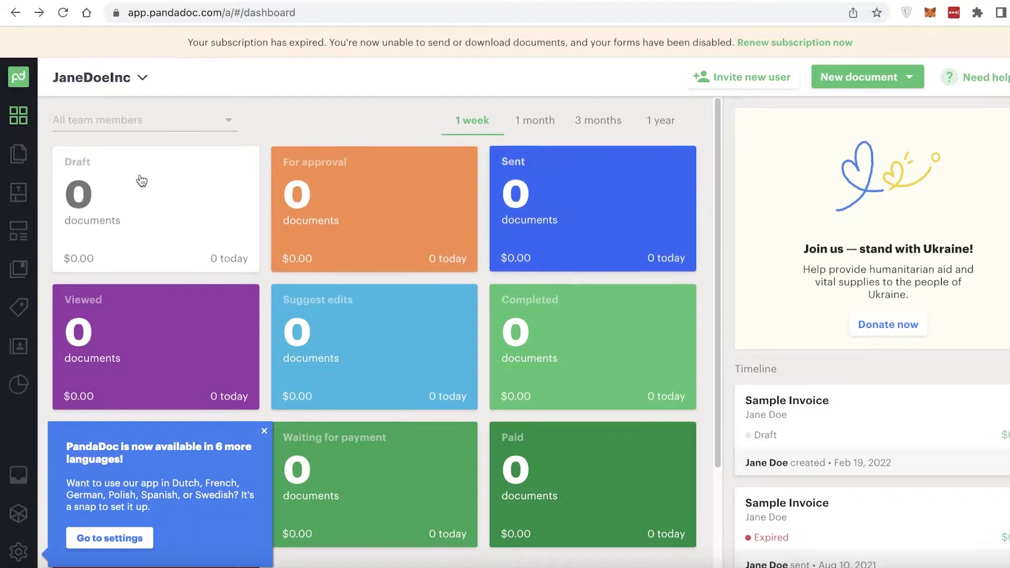
left_click(16, 162)
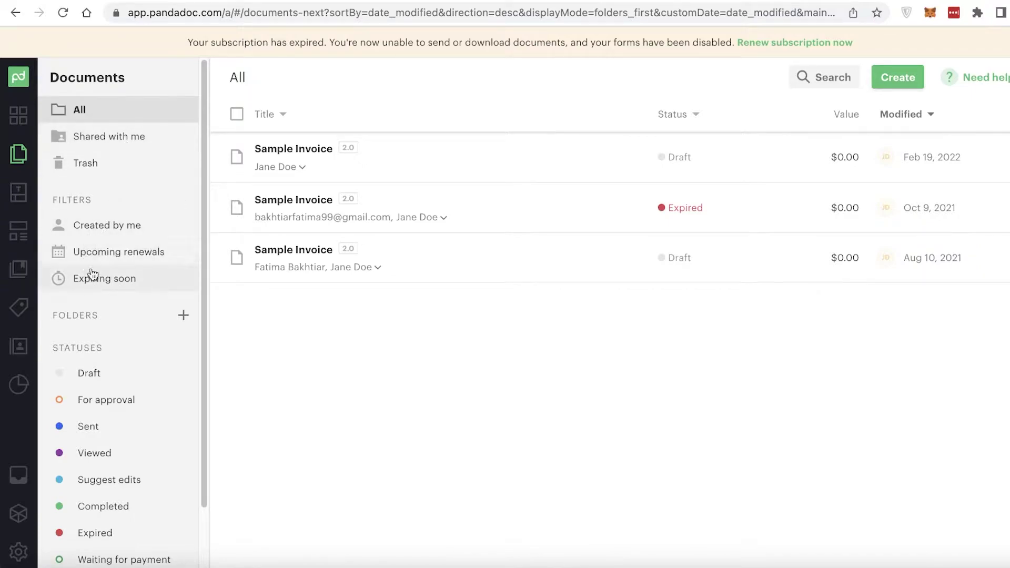
scroll(106, 284, "down", 2)
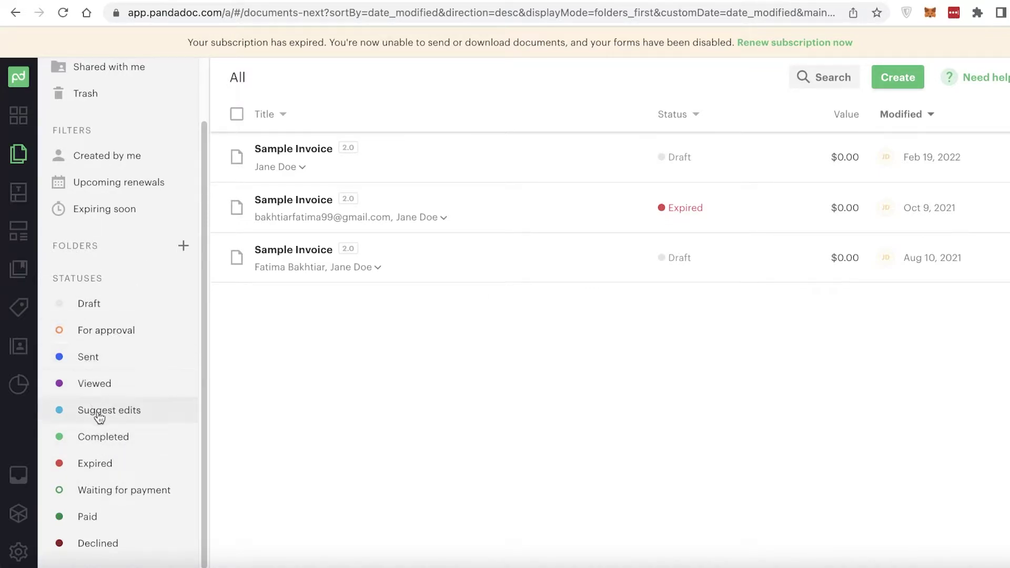
scroll(132, 290, "up", 1)
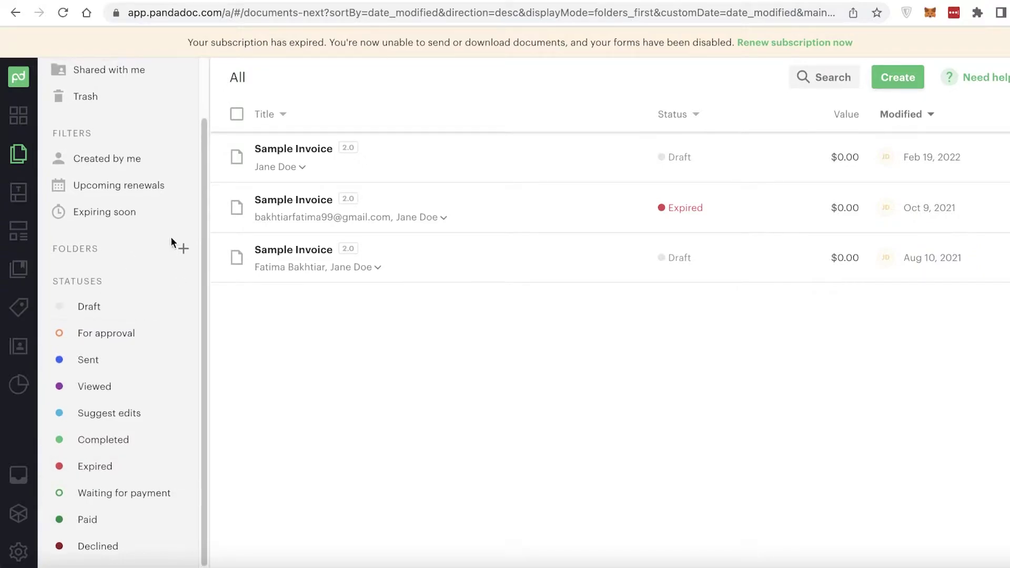
Add a new documents folder named 'house' using the + next to Folders.
left_click(183, 250)
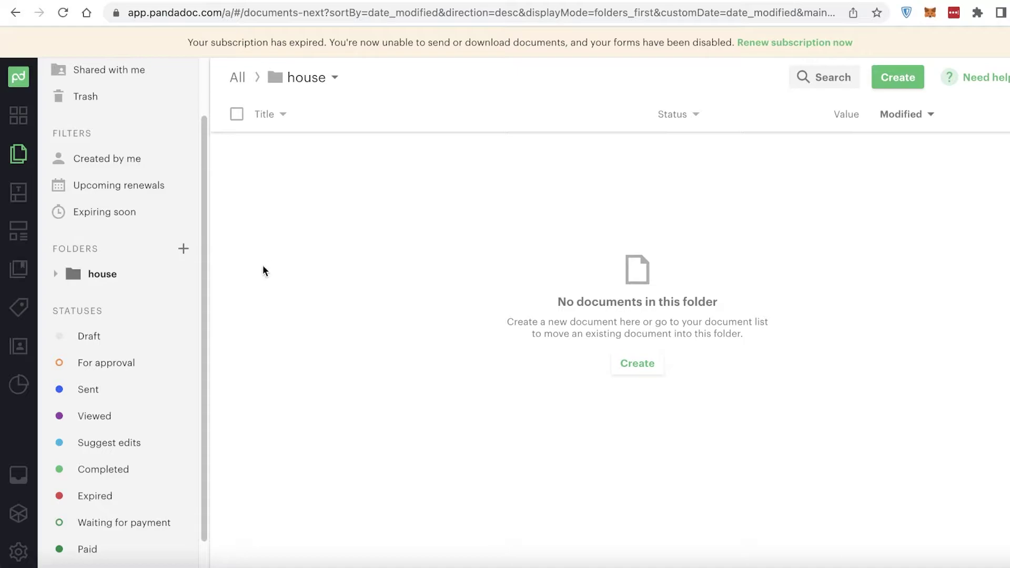
Open the Template gallery and browse the Education, Construction, Financial and Invoice categories.
left_click(18, 193)
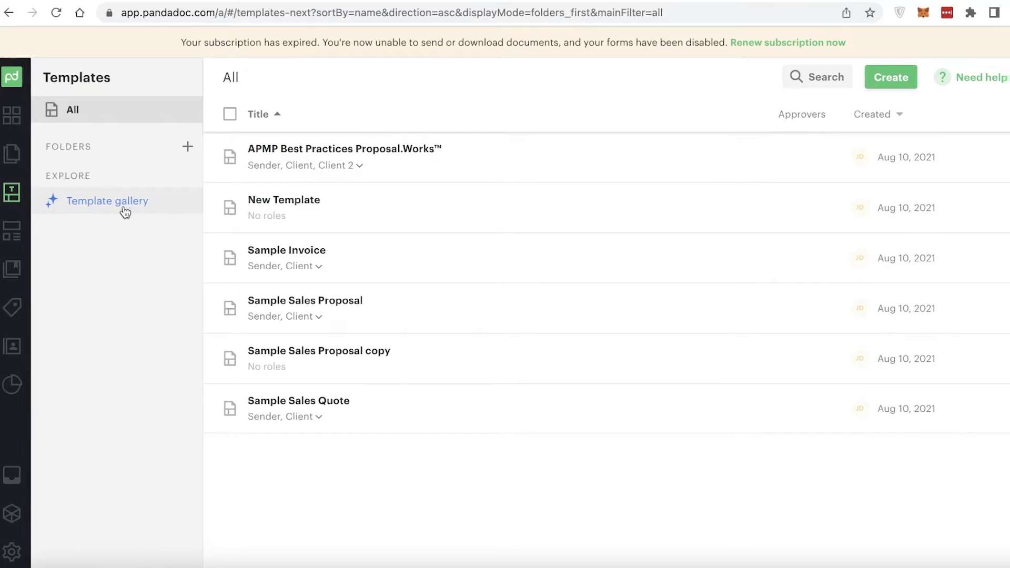
left_click(131, 212)
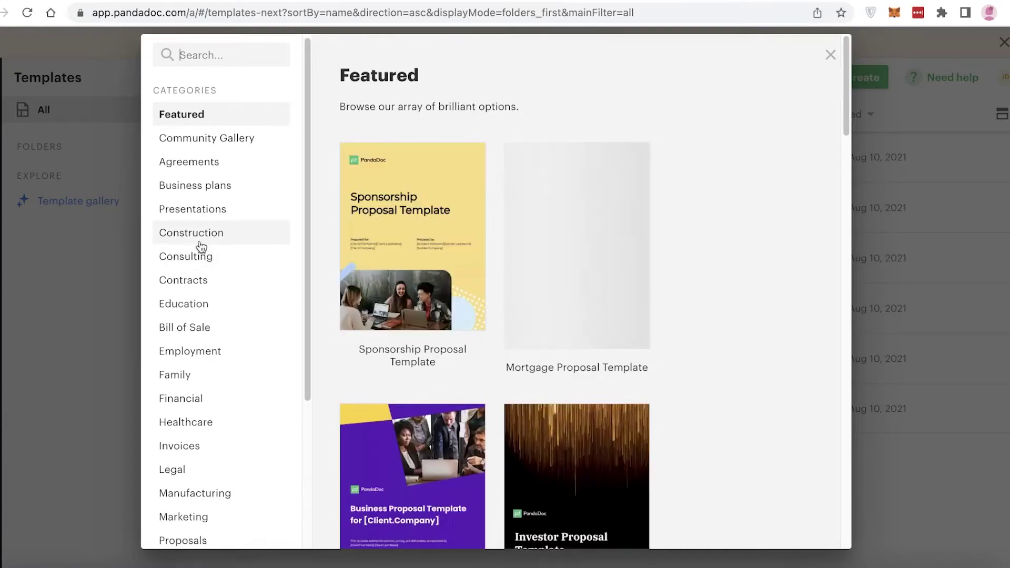
scroll(197, 253, "down", 2)
left_click(201, 244)
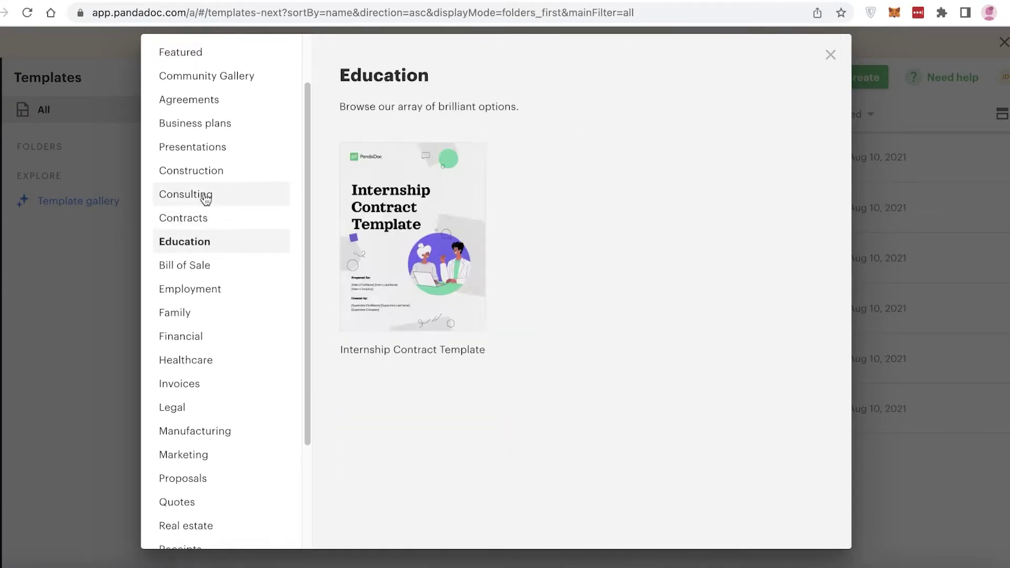
left_click(213, 171)
scroll(198, 284, "down", 1)
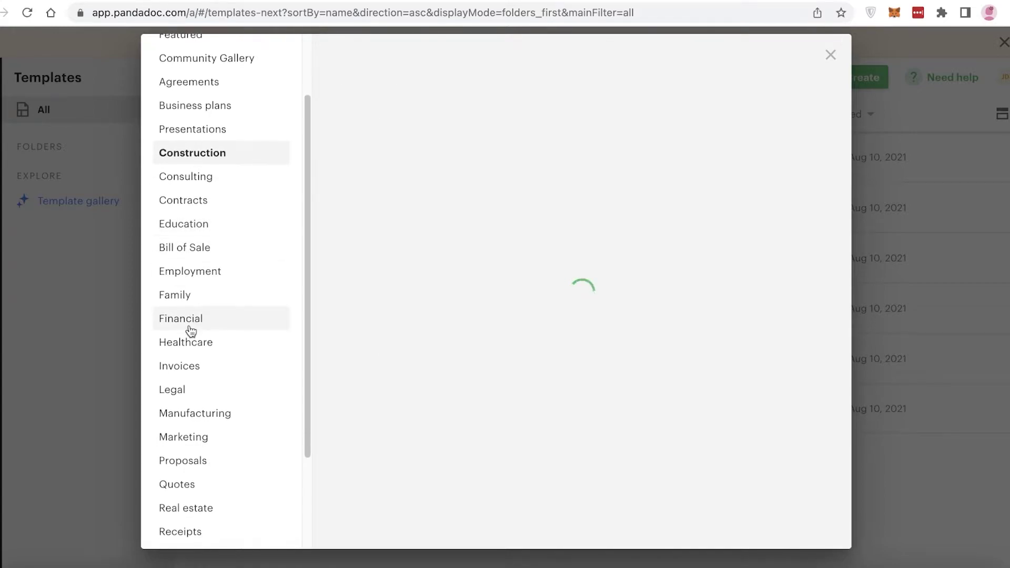
left_click(191, 331)
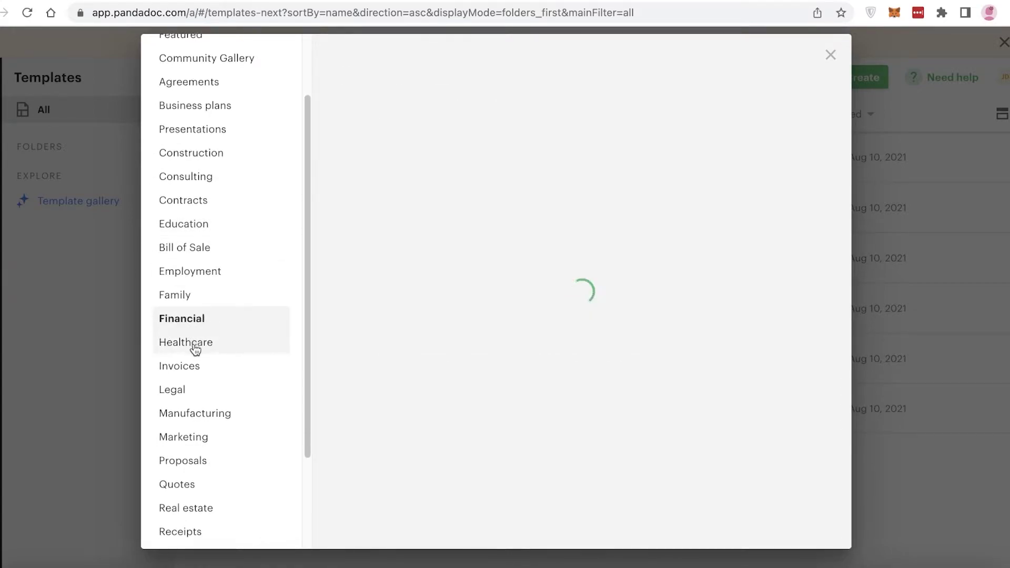
left_click(204, 361)
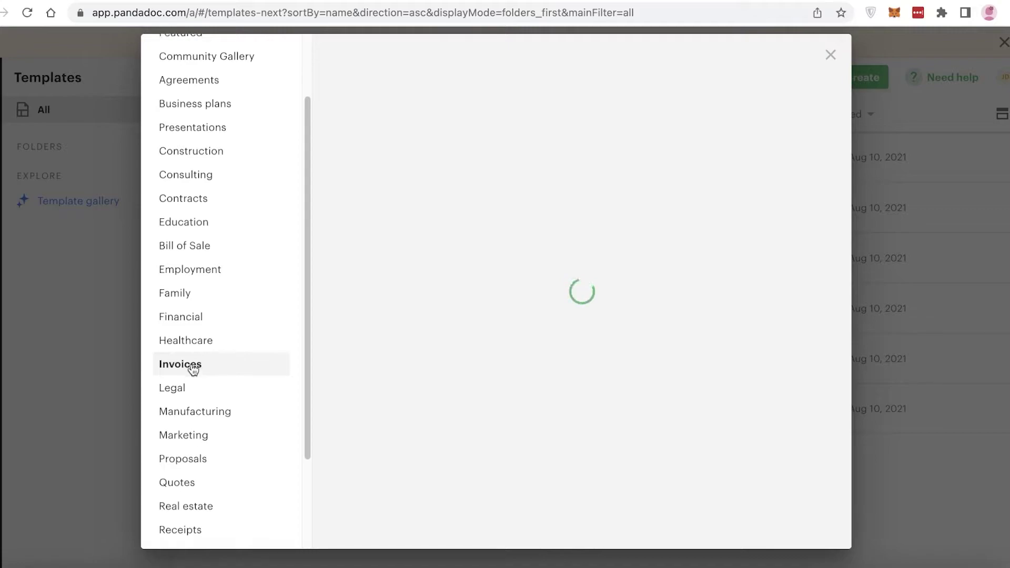
scroll(190, 366, "down", 2)
scroll(208, 300, "down", 1)
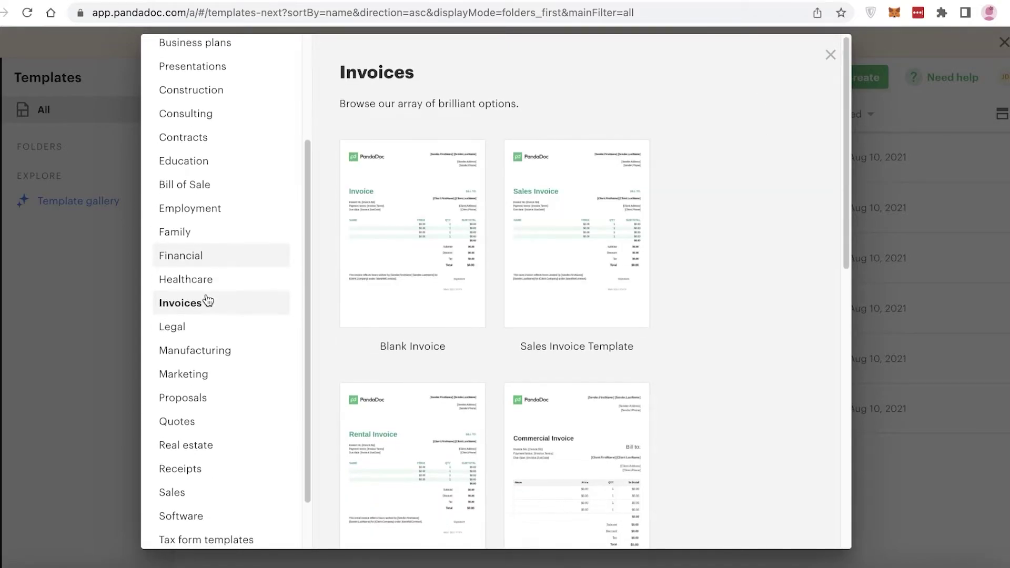
scroll(543, 191, "down", 1)
Preview the Sales Invoice Template, then close the preview.
mouse_move(543, 191)
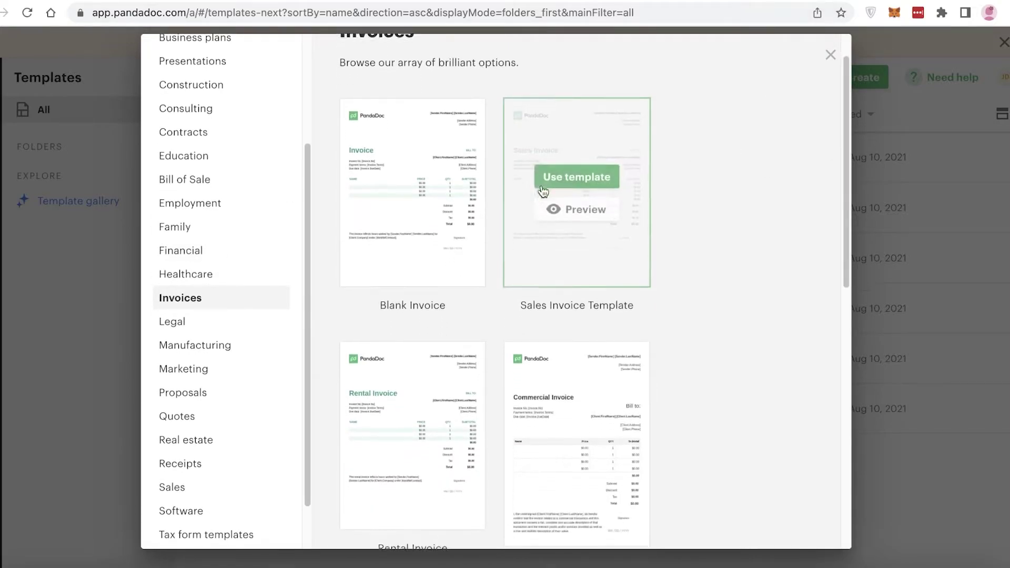
left_click(568, 209)
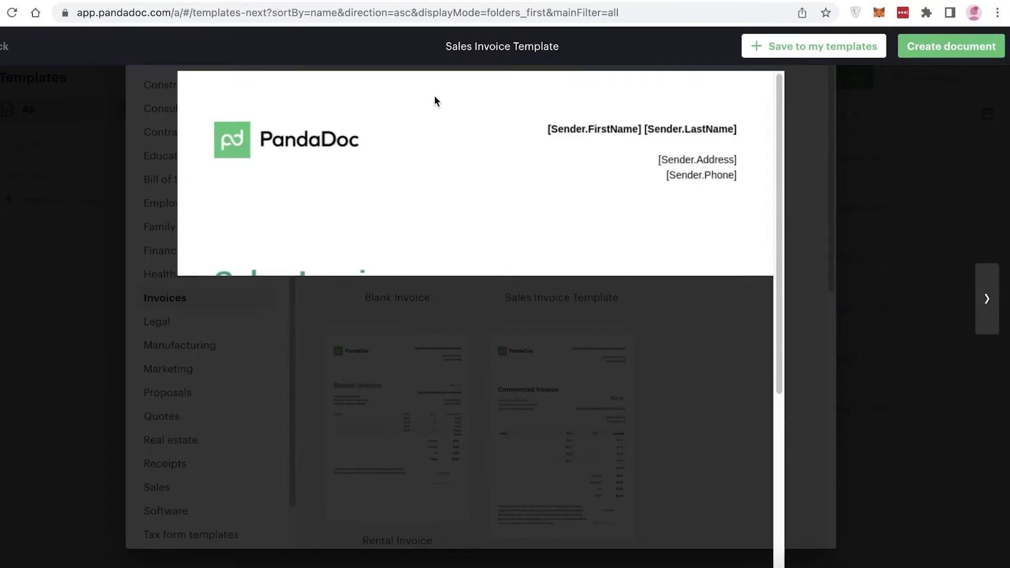
scroll(559, 172, "down", 3)
scroll(465, 109, "up", 3)
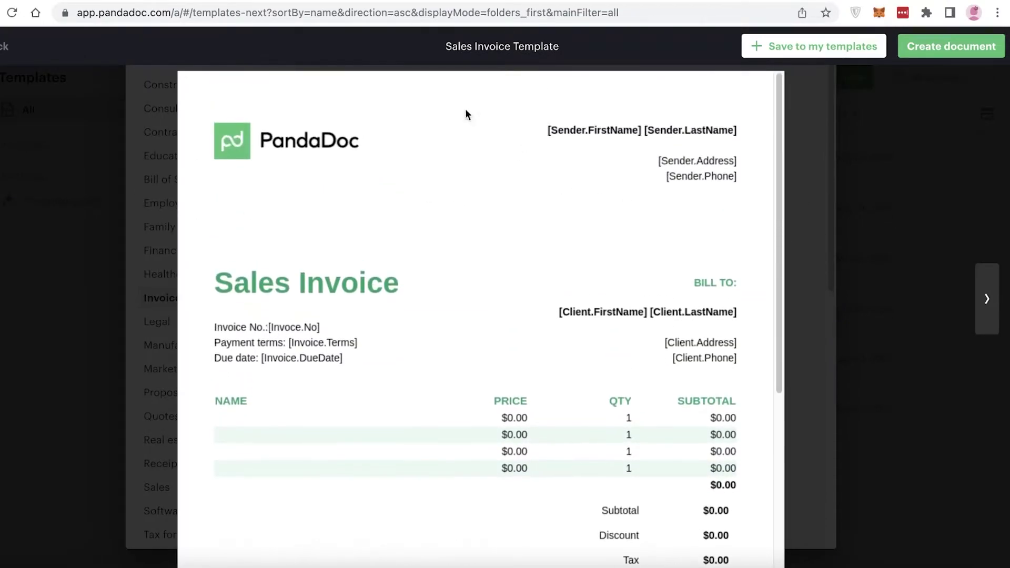
scroll(418, 203, "down", 5)
left_click(839, 214)
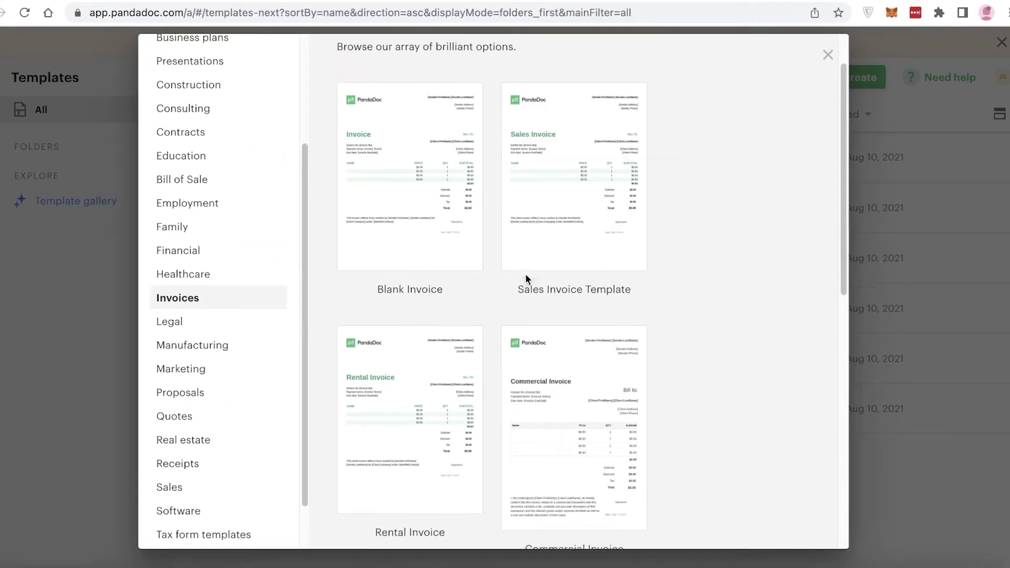
Browse the Real estate and Receipt template categories.
scroll(526, 279, "down", 10)
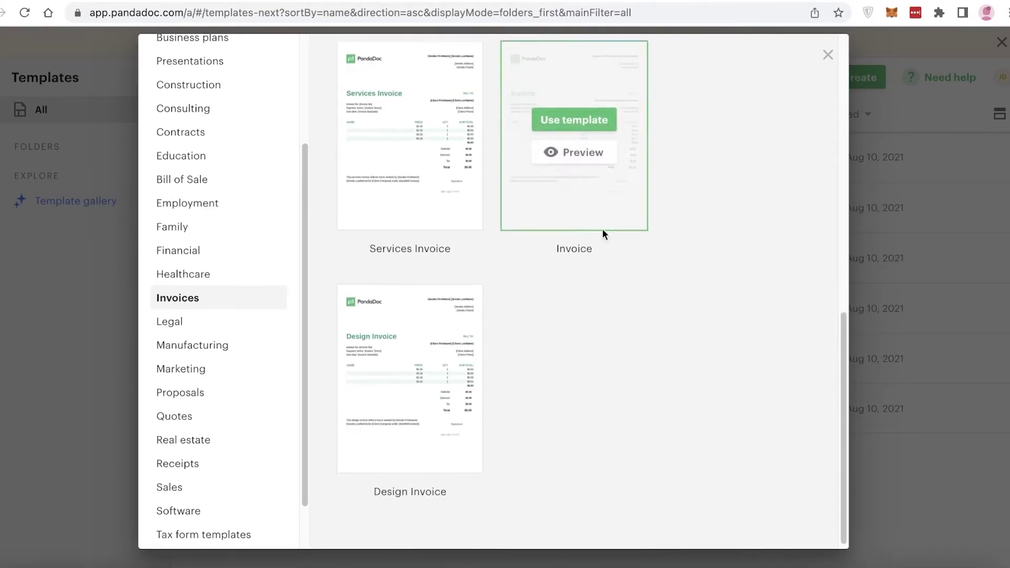
scroll(219, 379, "down", 3)
left_click(194, 395)
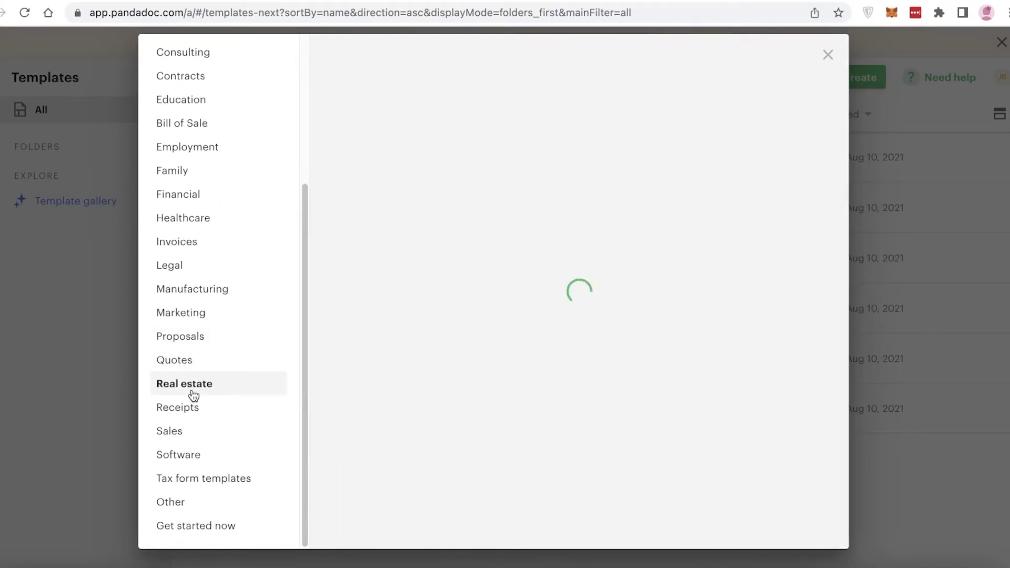
left_click(195, 410)
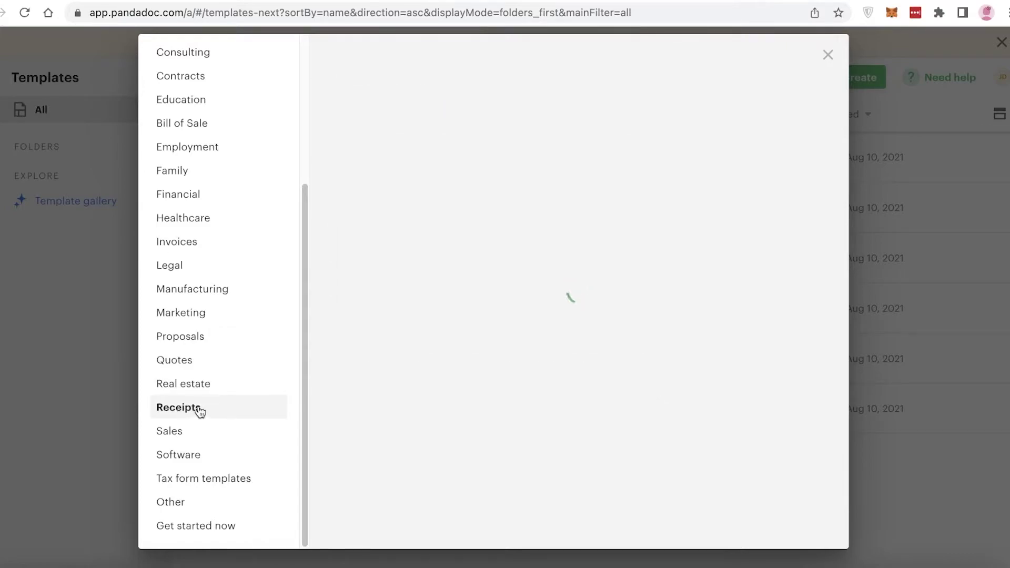
scroll(567, 169, "down", 8)
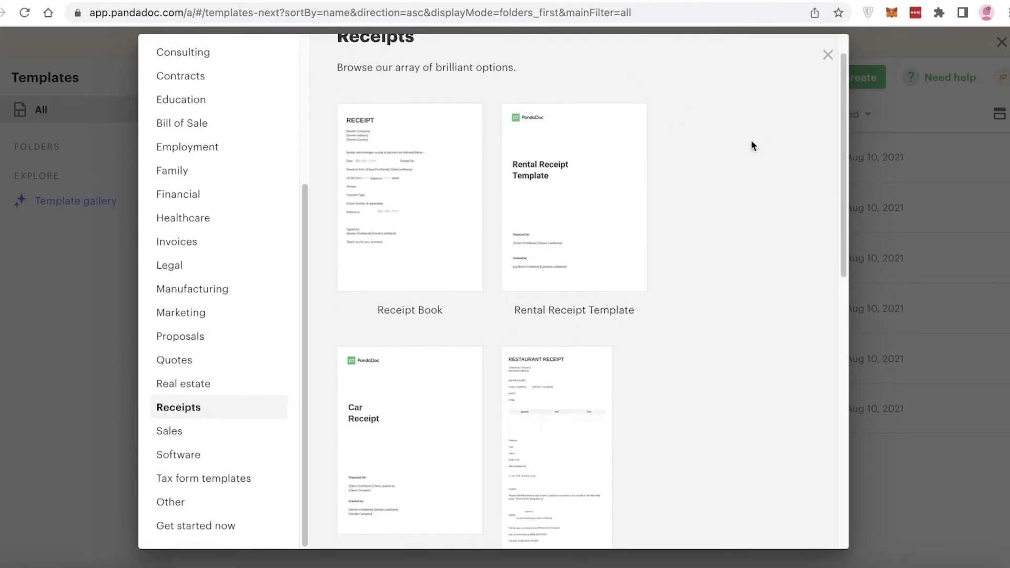
scroll(715, 166, "down", 3)
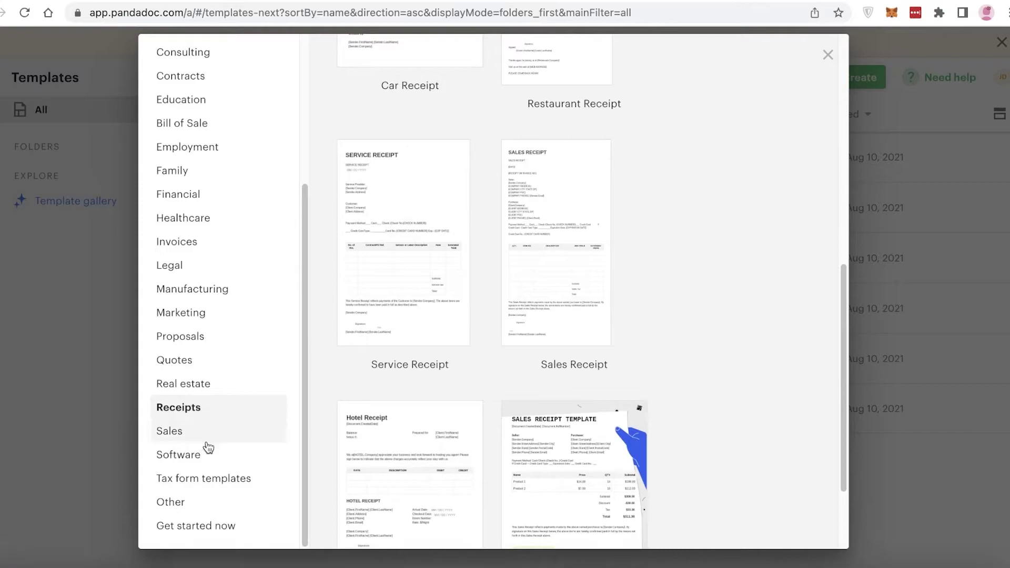
scroll(208, 446, "up", 5)
scroll(716, 316, "up", 8)
scroll(724, 311, "down", 5)
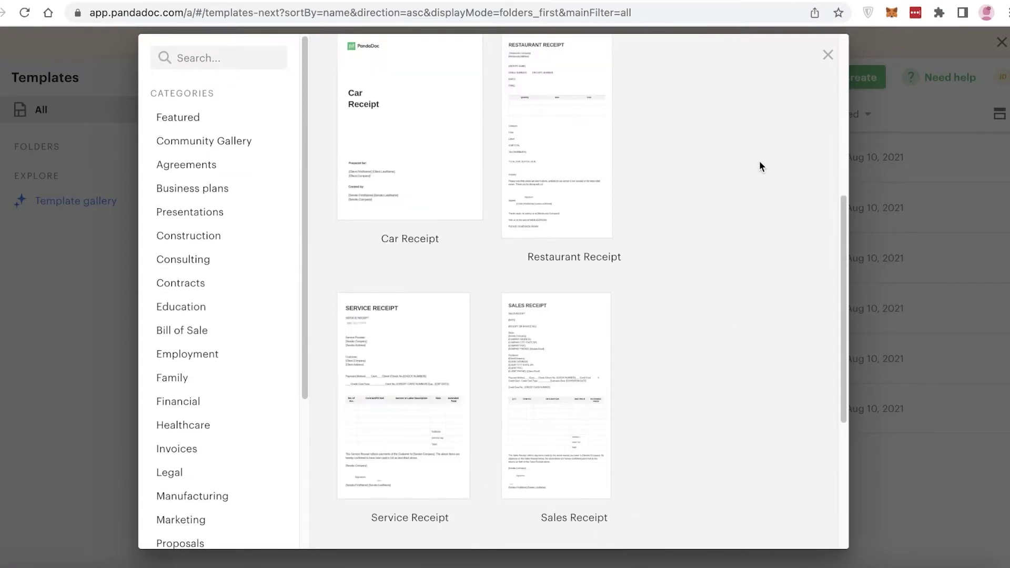
scroll(287, 302, "down", 5)
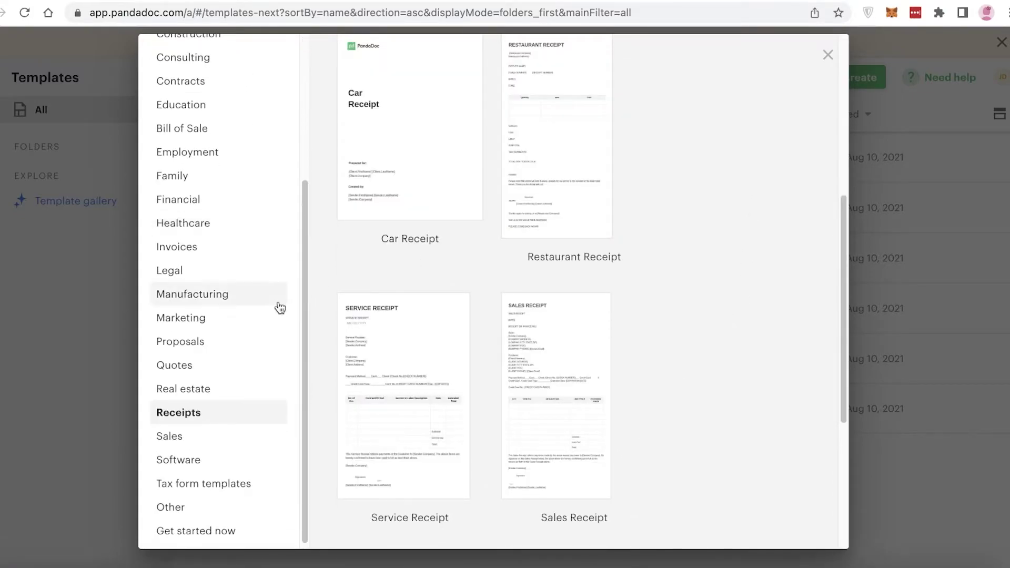
View the Software and Tax form templates, then close the gallery.
left_click(209, 460)
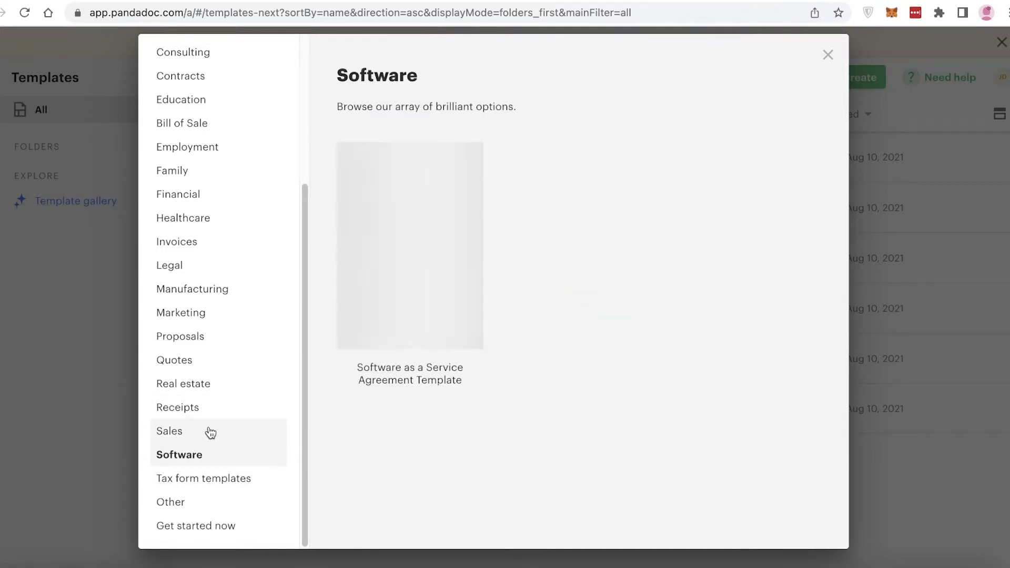
left_click(199, 482)
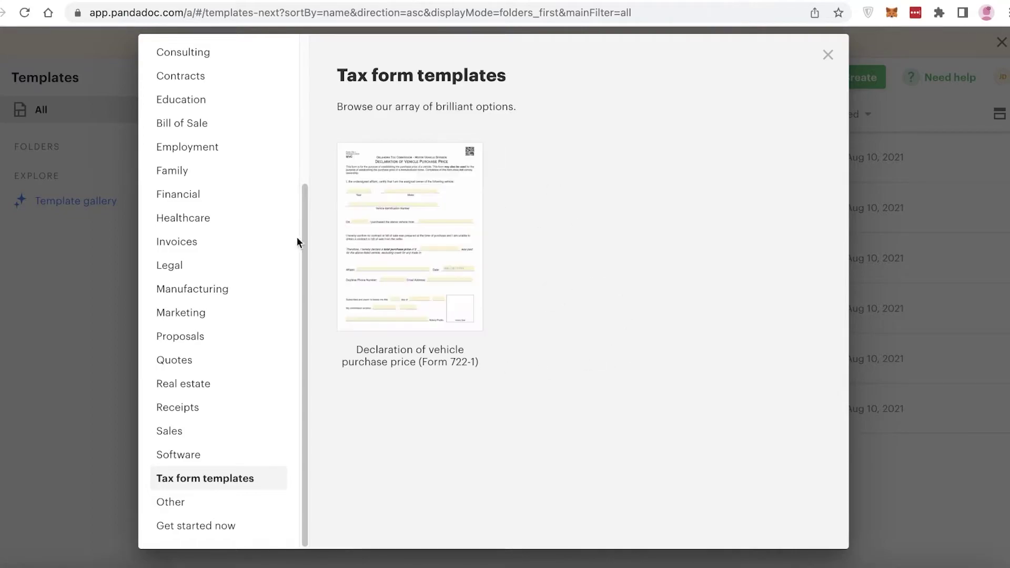
scroll(248, 210, "up", 2)
key("Escape")
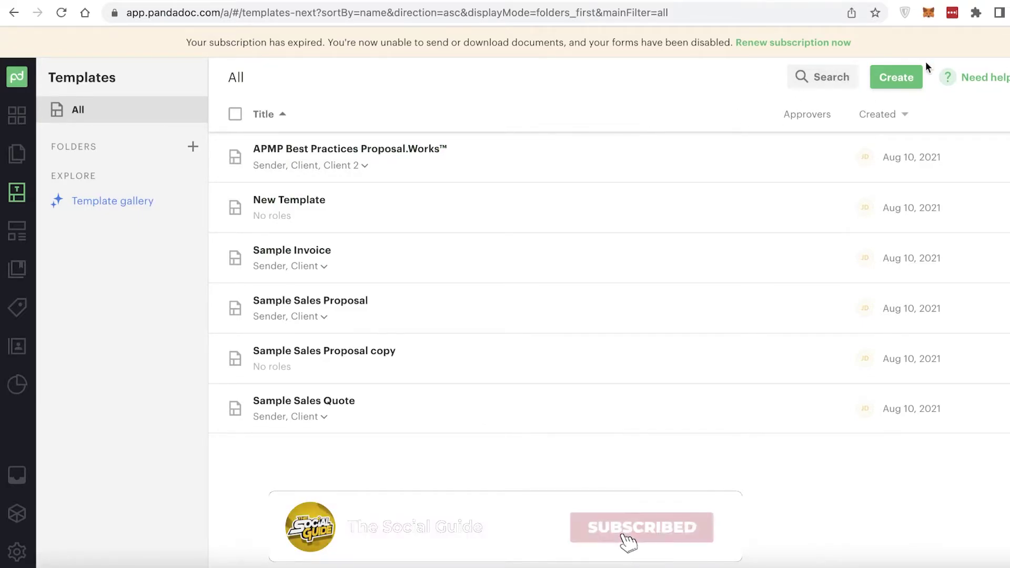
left_click(910, 87)
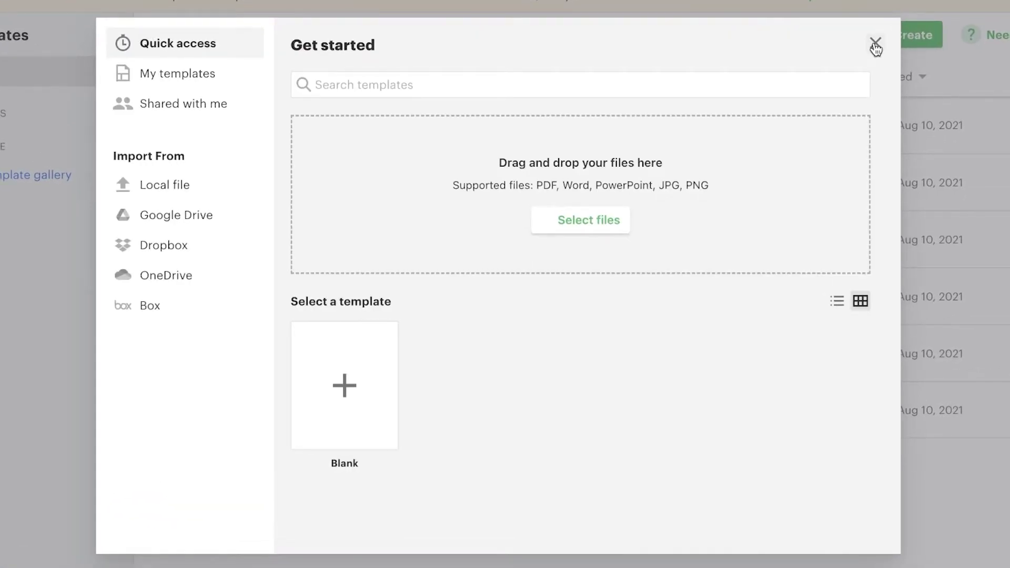
left_click(876, 44)
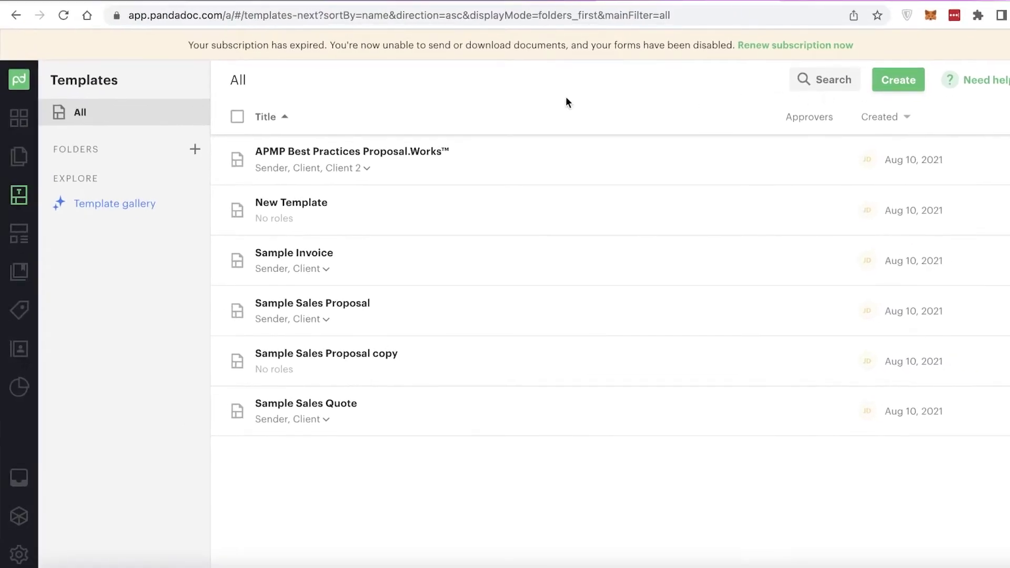
Create a blank form from the Forms page and return to the Forms list showing 'New form'.
left_click(36, 234)
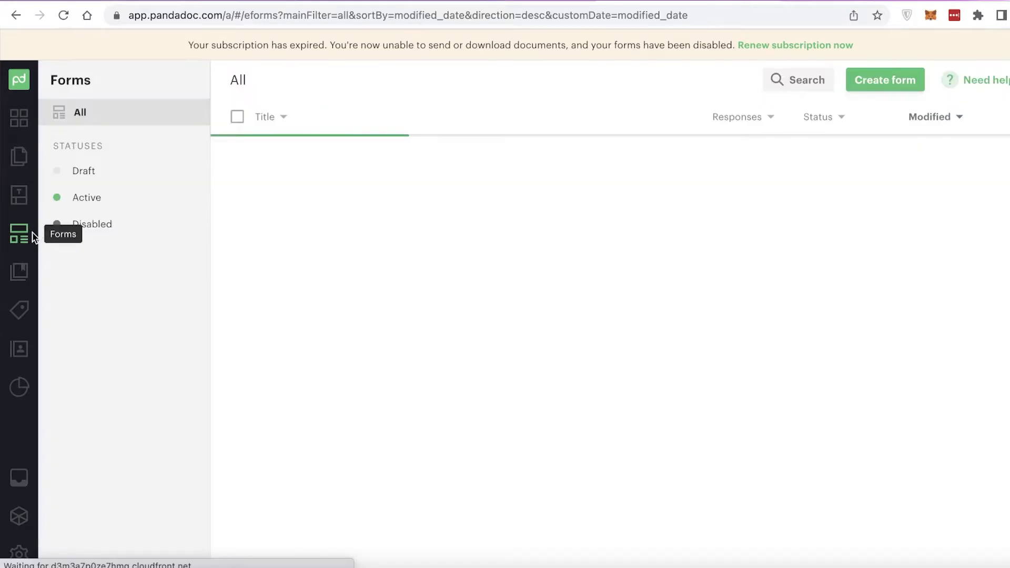
left_click(890, 79)
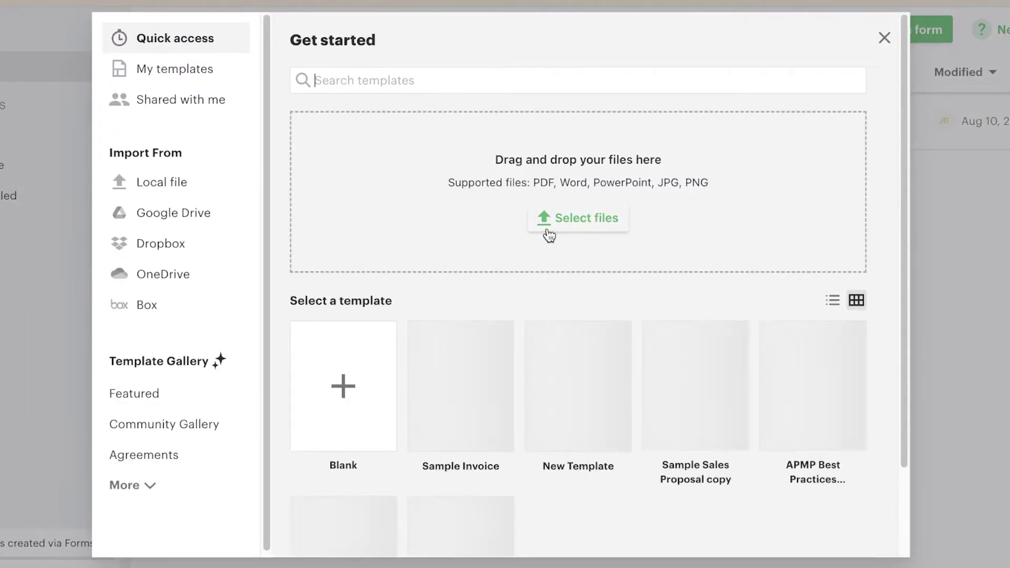
scroll(542, 306, "down", 2)
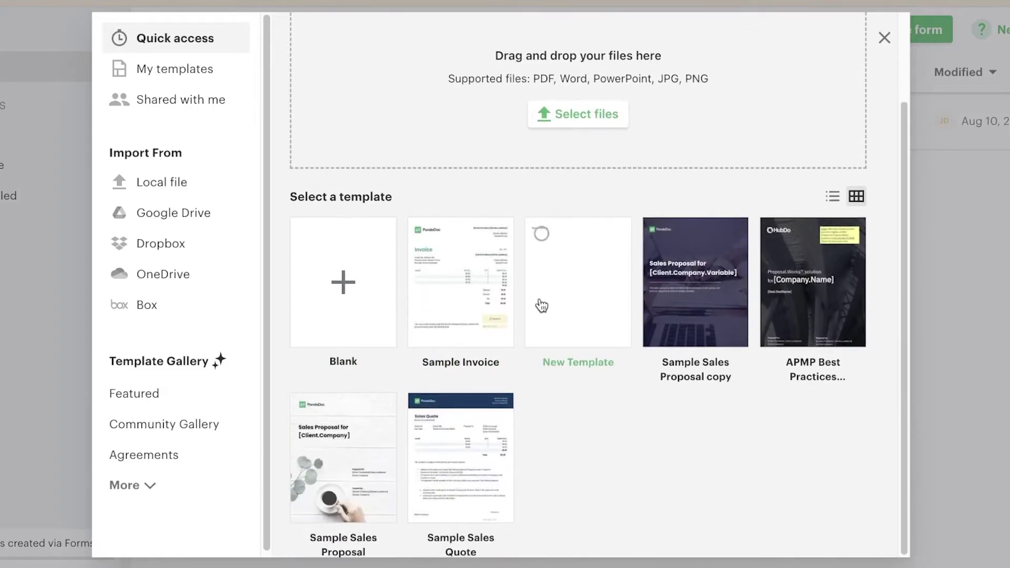
scroll(637, 146, "up", 2)
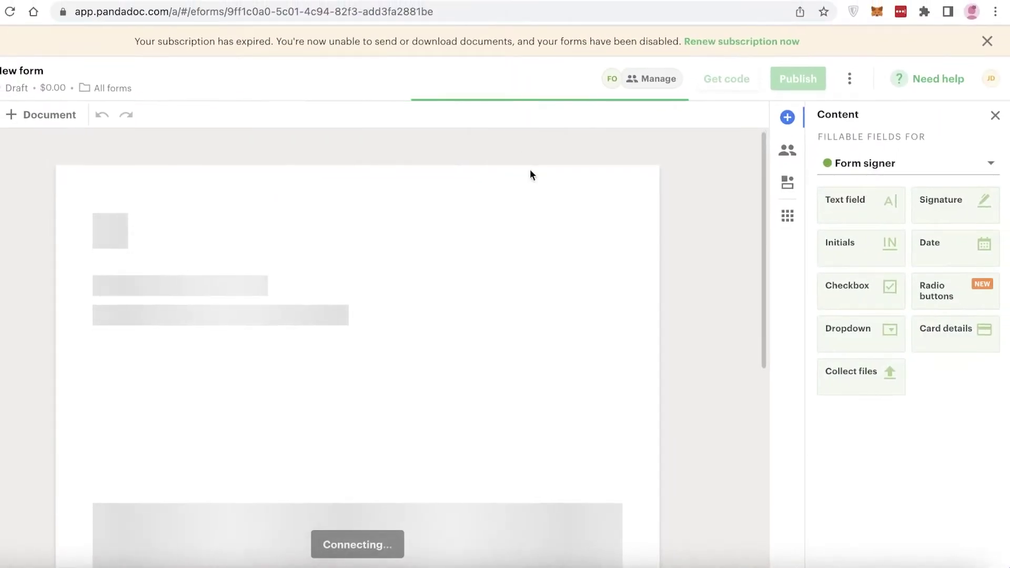
scroll(323, 244, "down", 5)
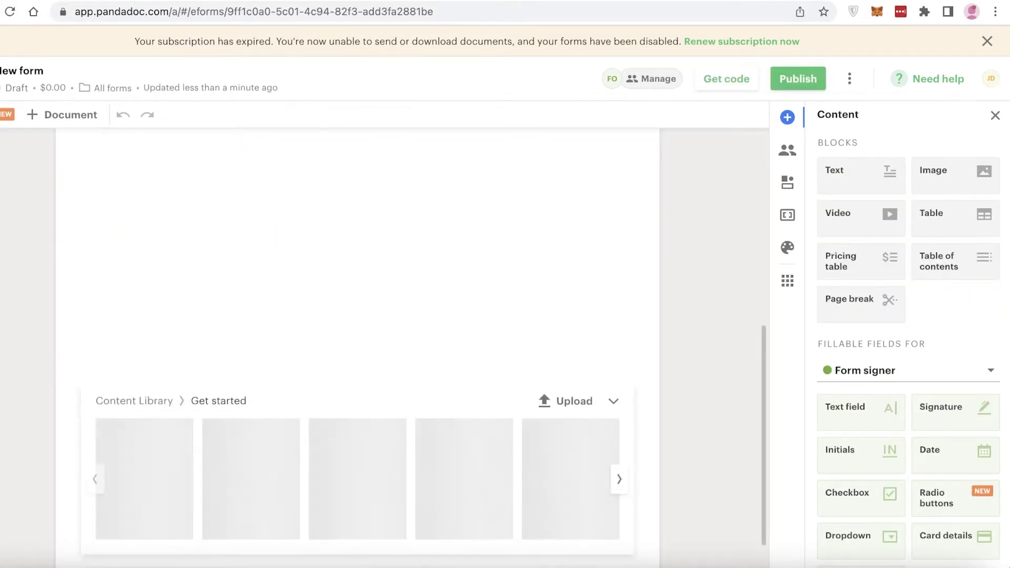
left_click(12, 11)
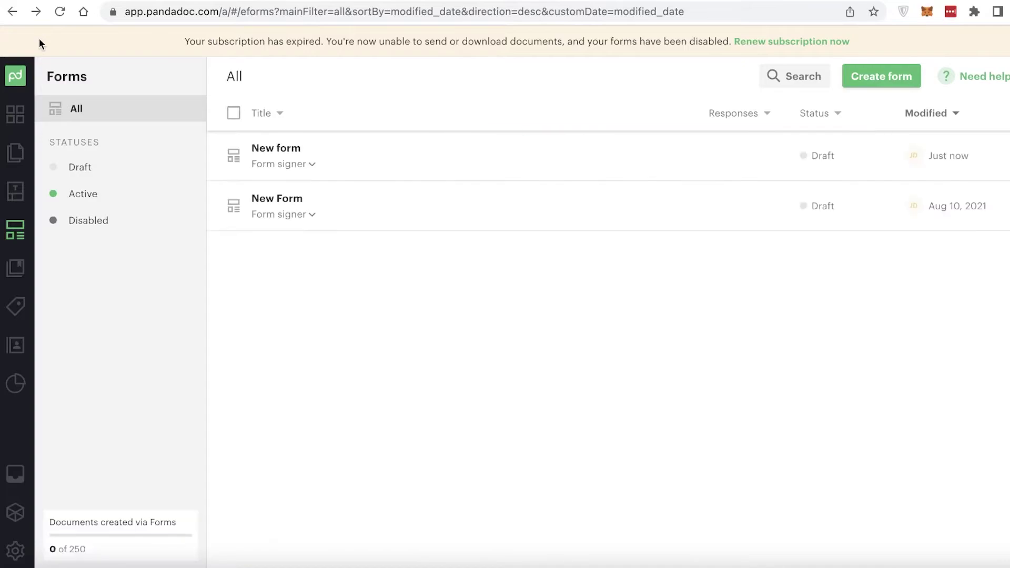
Add catalog item Keychain with SKU 092, price 12 and cost 8, then check its details.
left_click(13, 283)
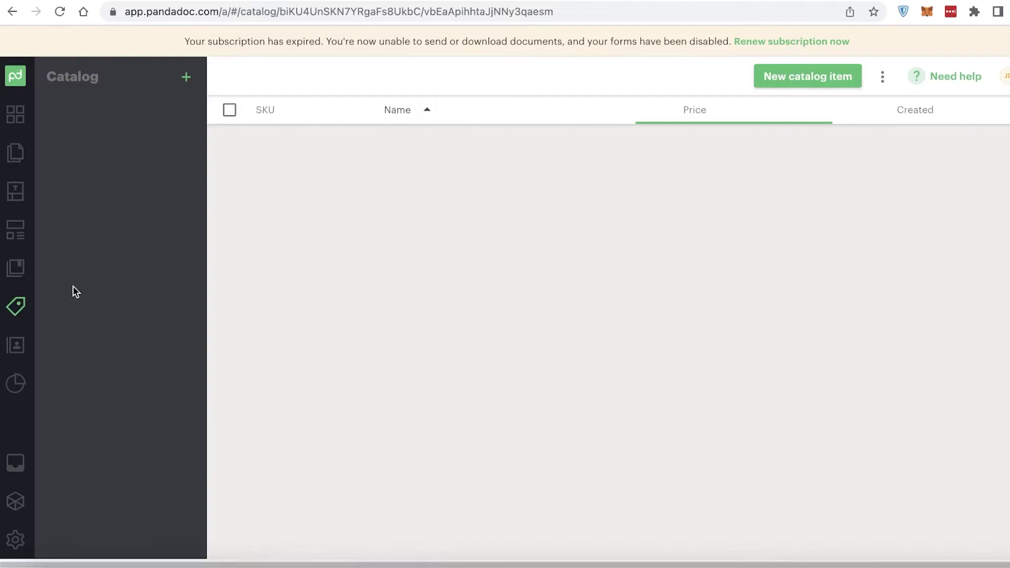
left_click(824, 82)
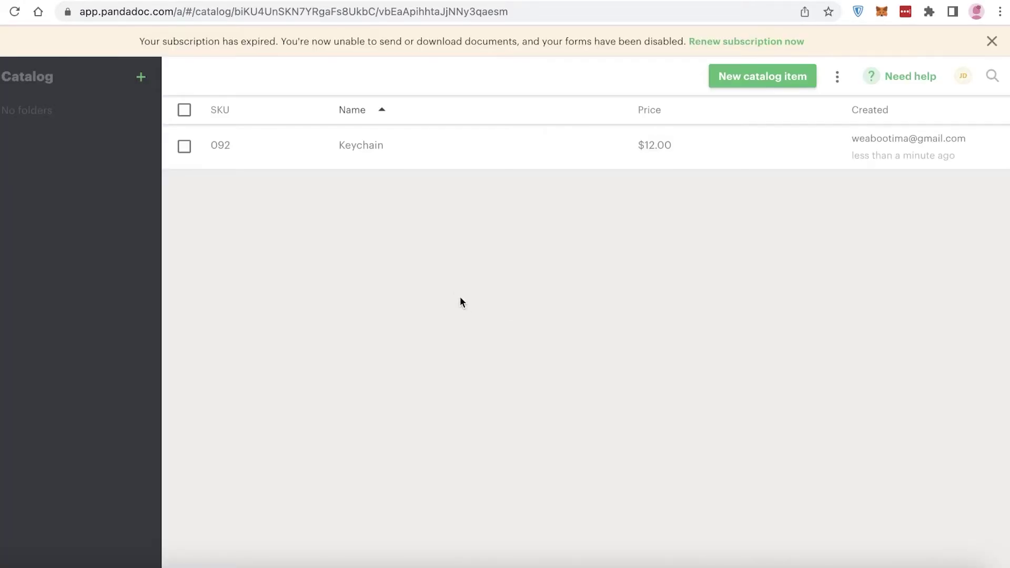
left_click(387, 153)
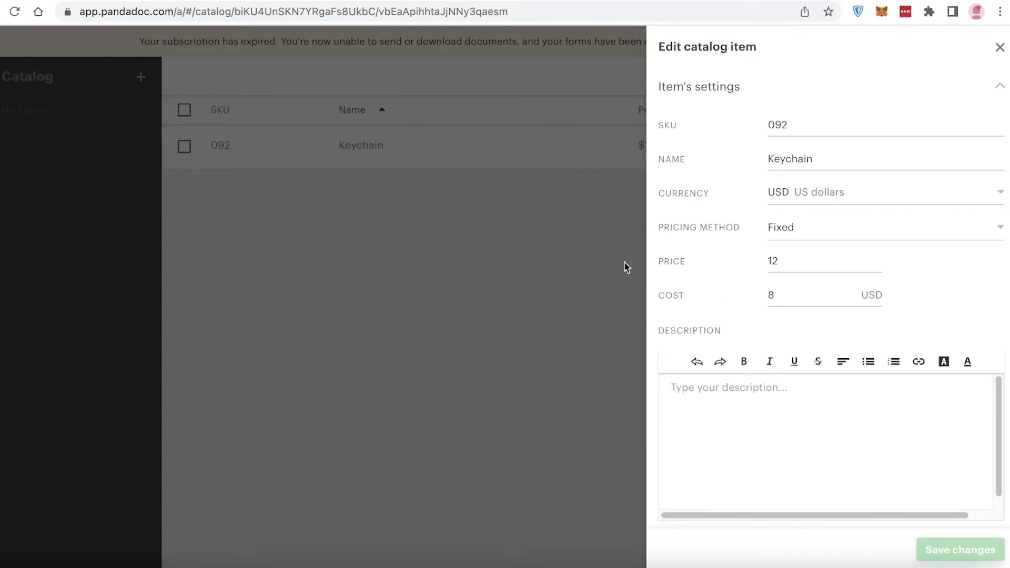
left_click(491, 316)
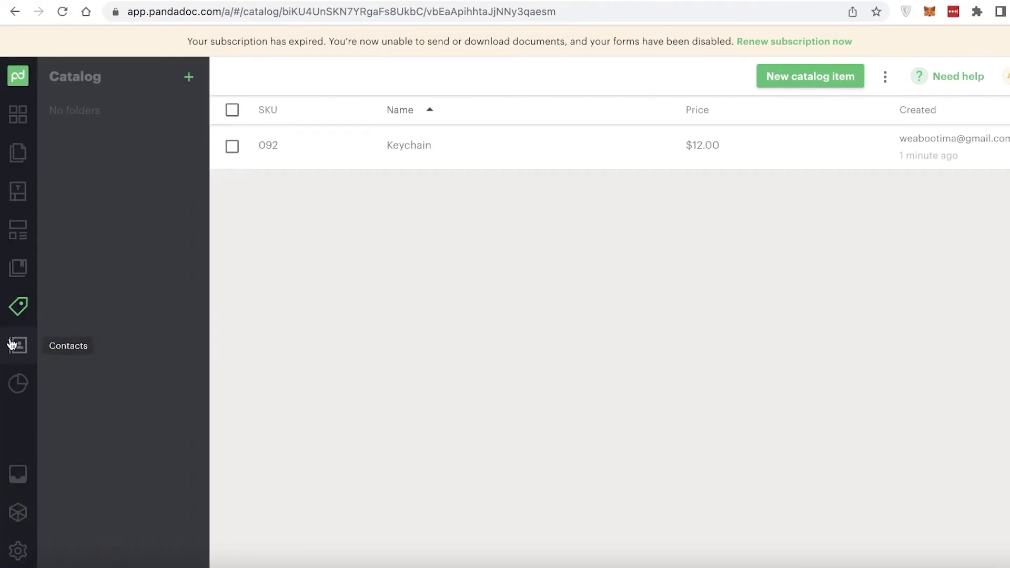
Open Contacts, dismiss the expiry notice, cancel a new contact, then dismiss the Reporting upgrade prompt.
left_click(12, 345)
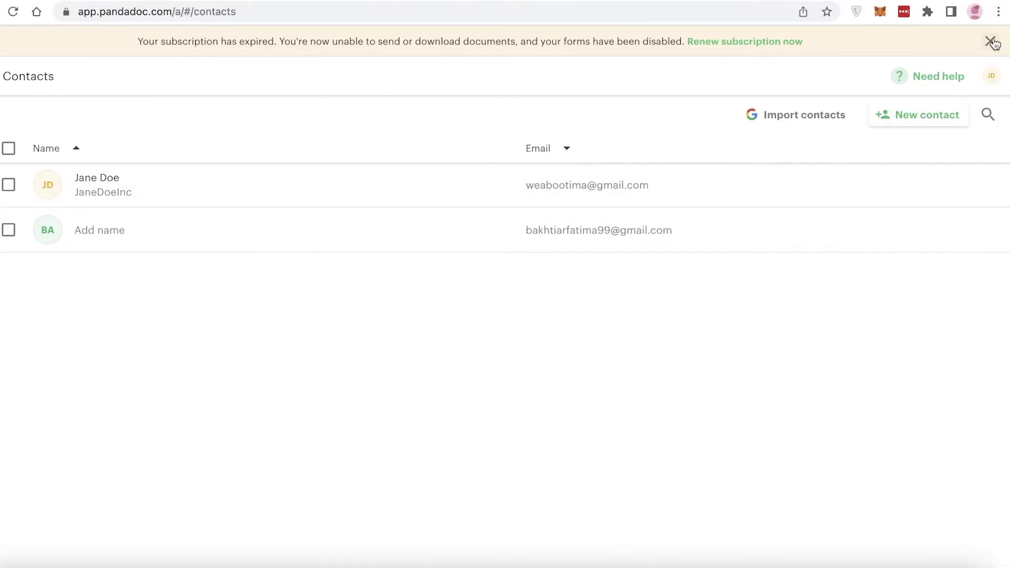
left_click(992, 42)
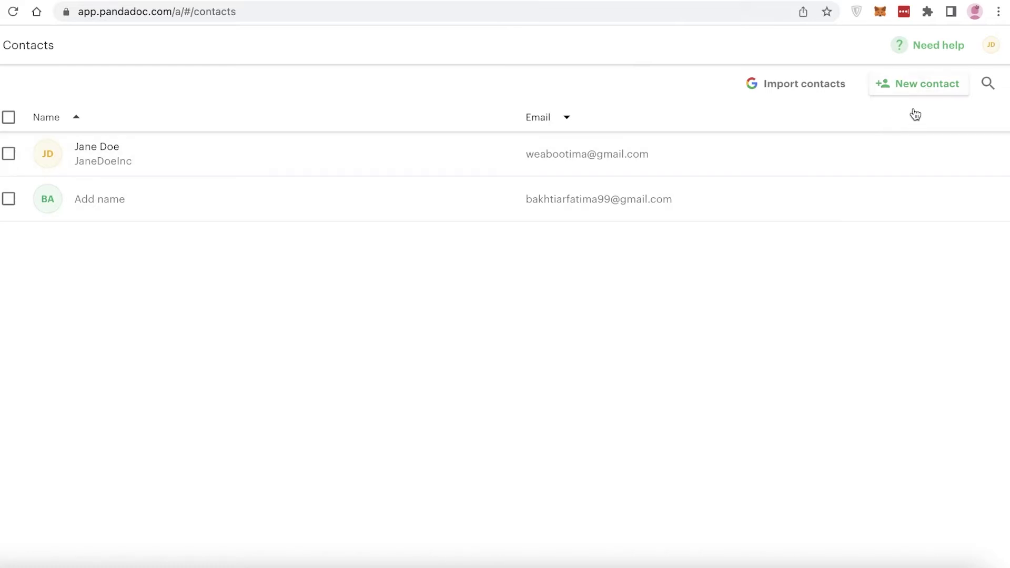
left_click(920, 91)
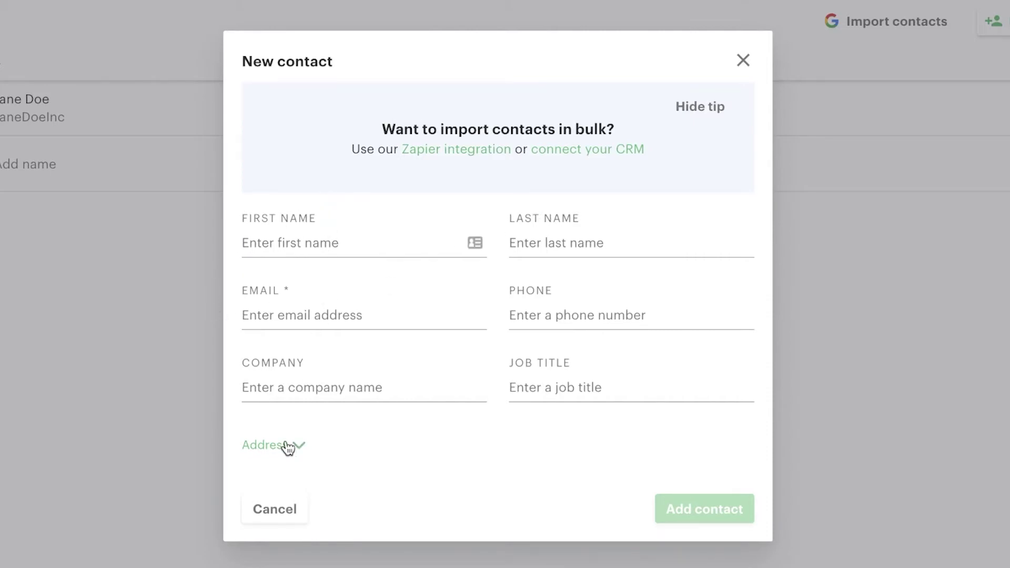
left_click(743, 60)
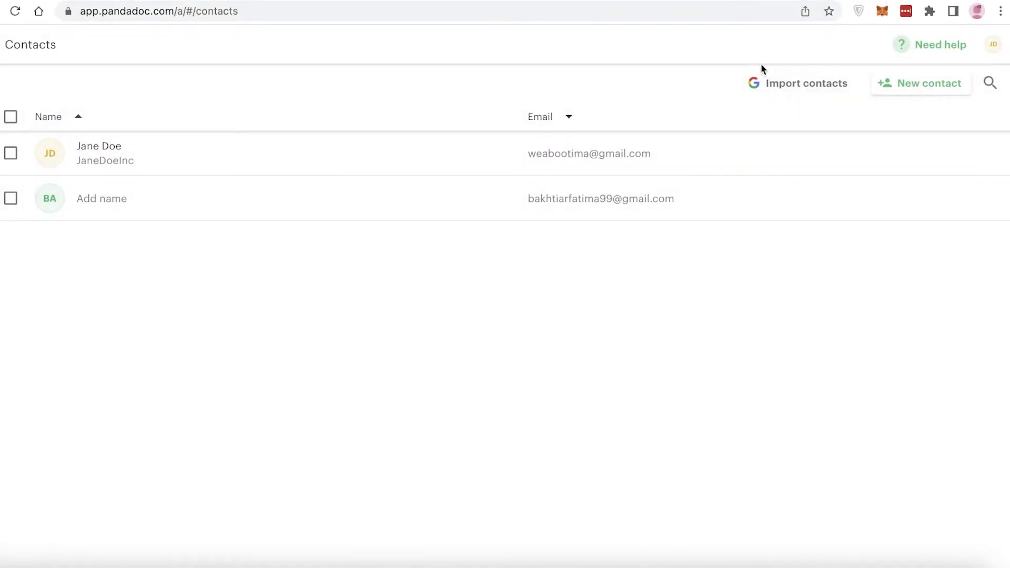
left_click(18, 351)
left_click(541, 442)
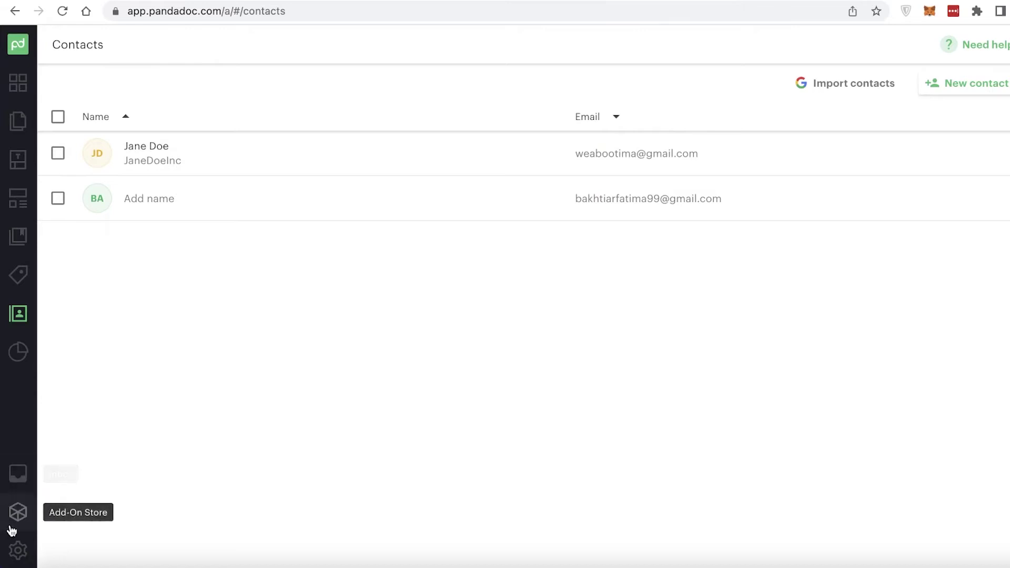
Visit the Inbox and the Add-On Store, then open the Settings profile page.
left_click(15, 483)
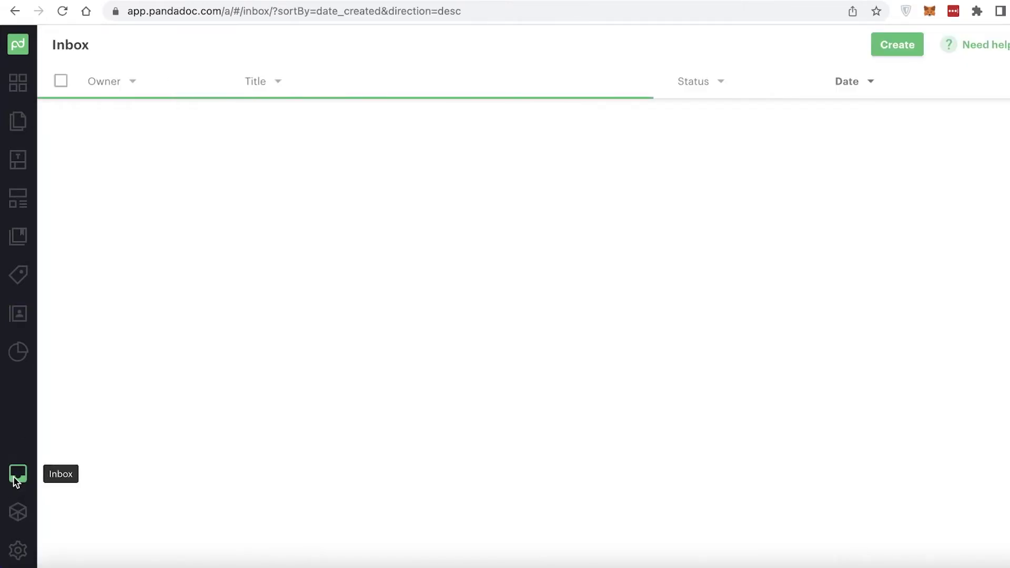
left_click(18, 549)
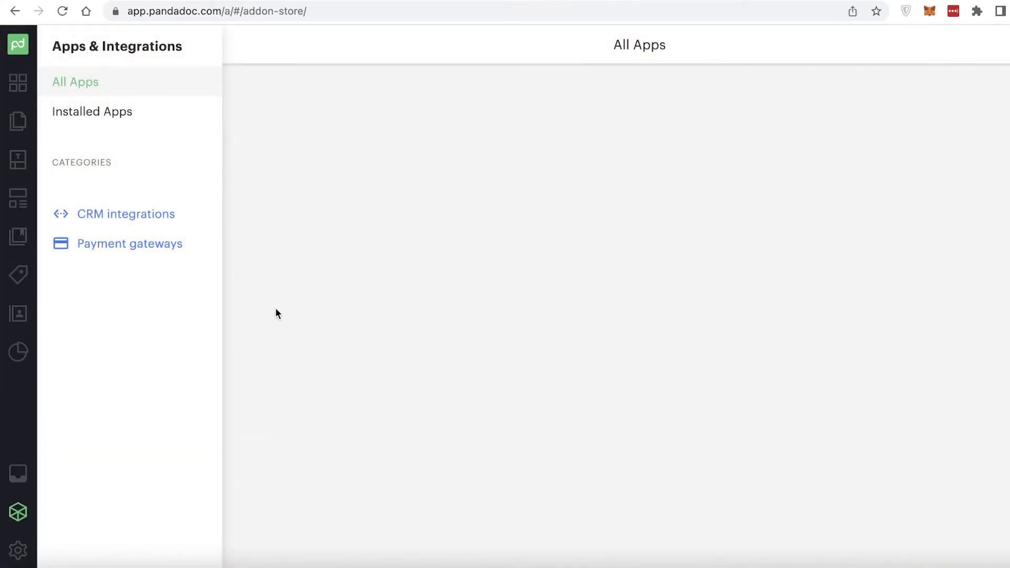
scroll(264, 262, "down", 4)
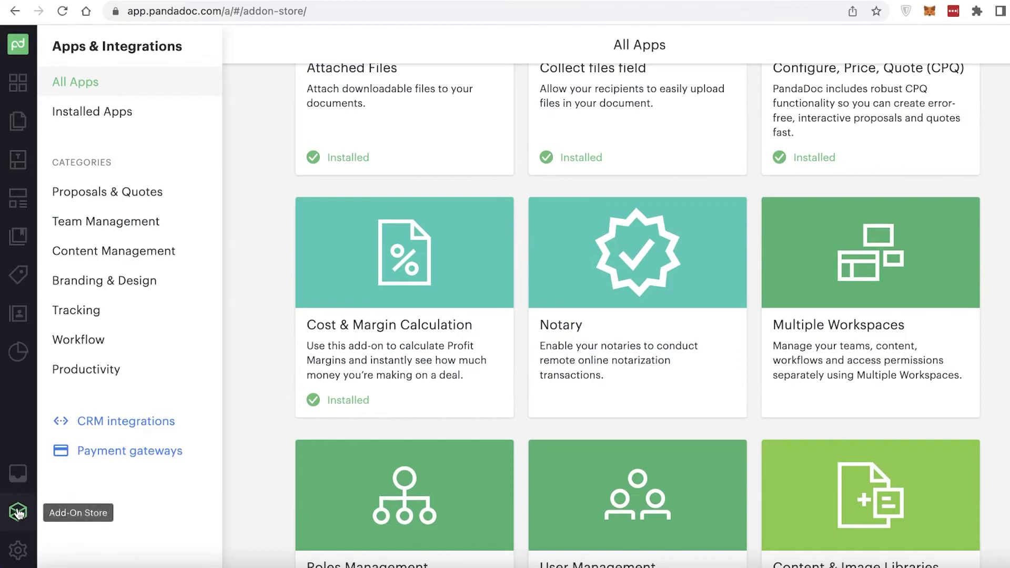
left_click(17, 547)
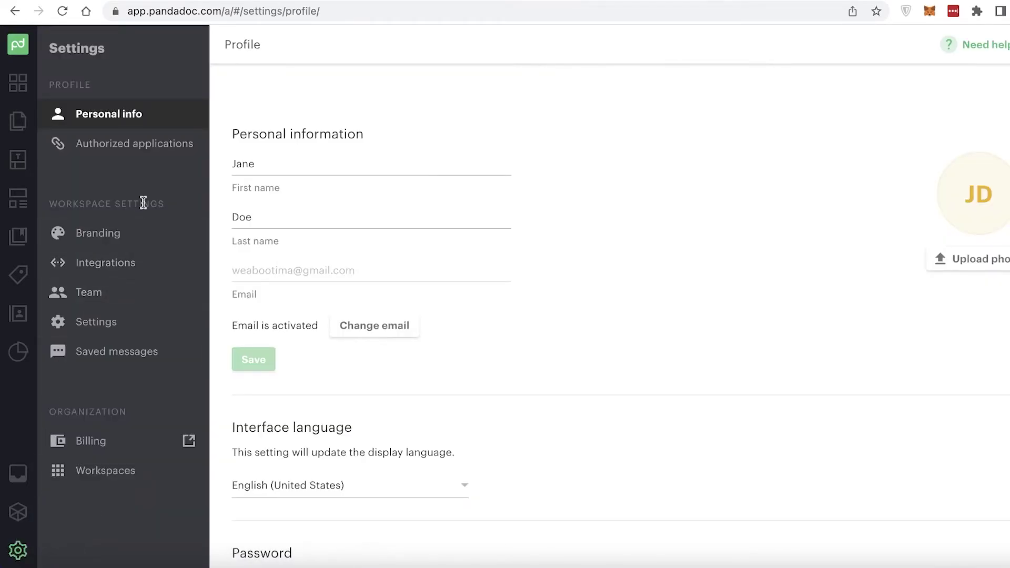
In Branding settings, change the Button color from green to the pink shade #E26BC4.
left_click(128, 232)
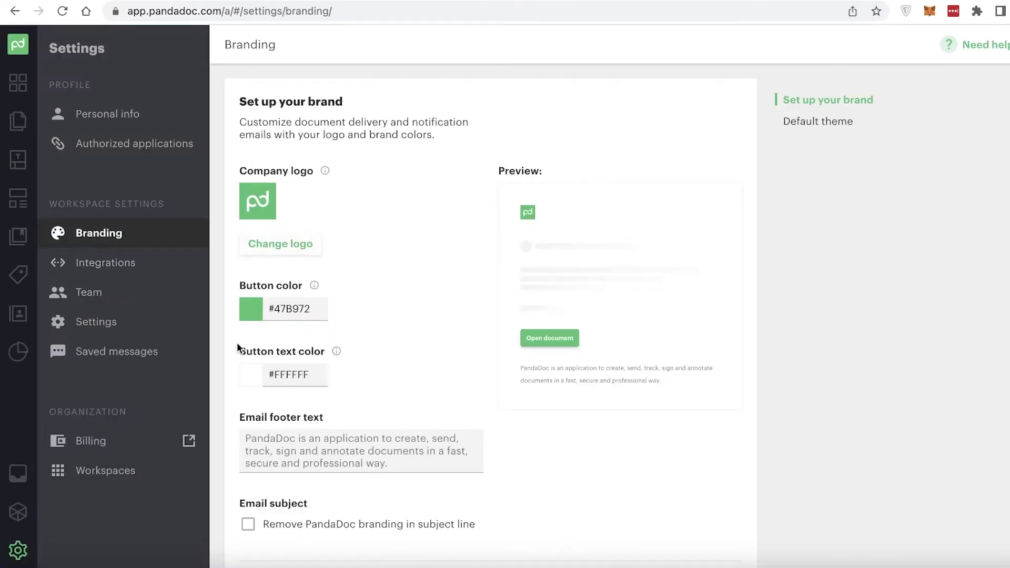
left_click(254, 320)
left_click_drag(308, 468, 402, 467)
left_click(364, 345)
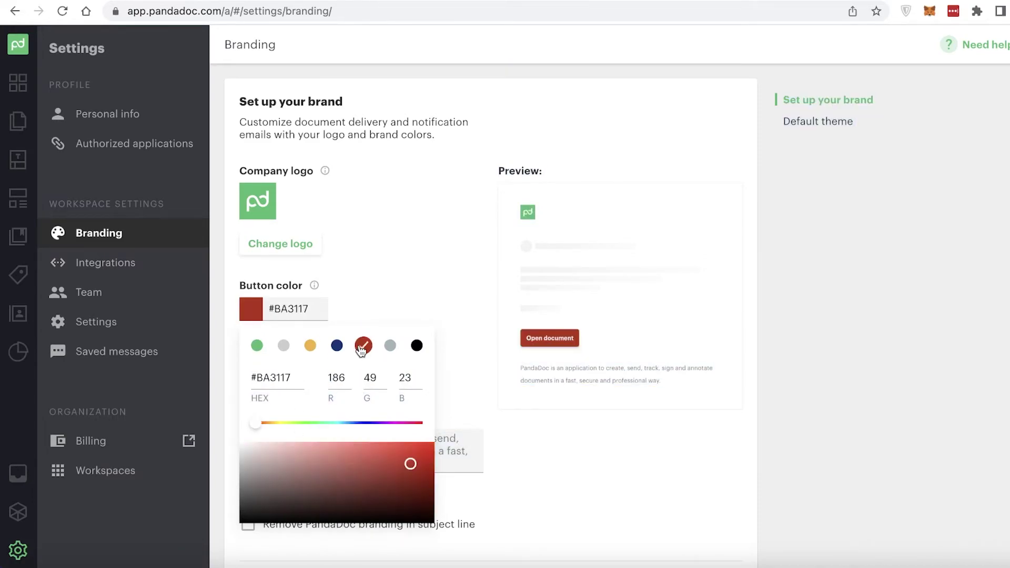
left_click(342, 452)
left_click(401, 423)
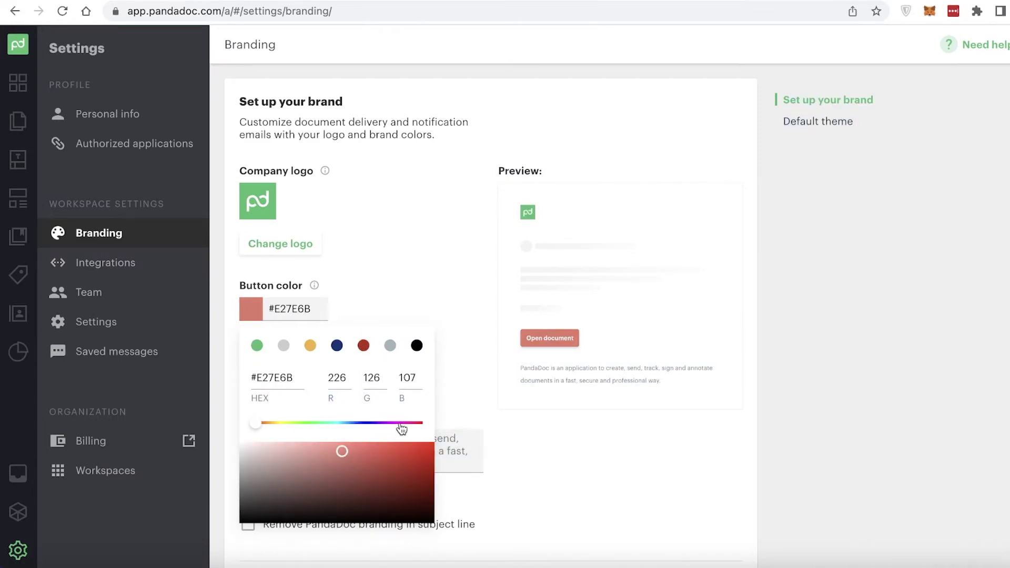
Return to the dashboard and look through the document status tiles.
left_click(18, 82)
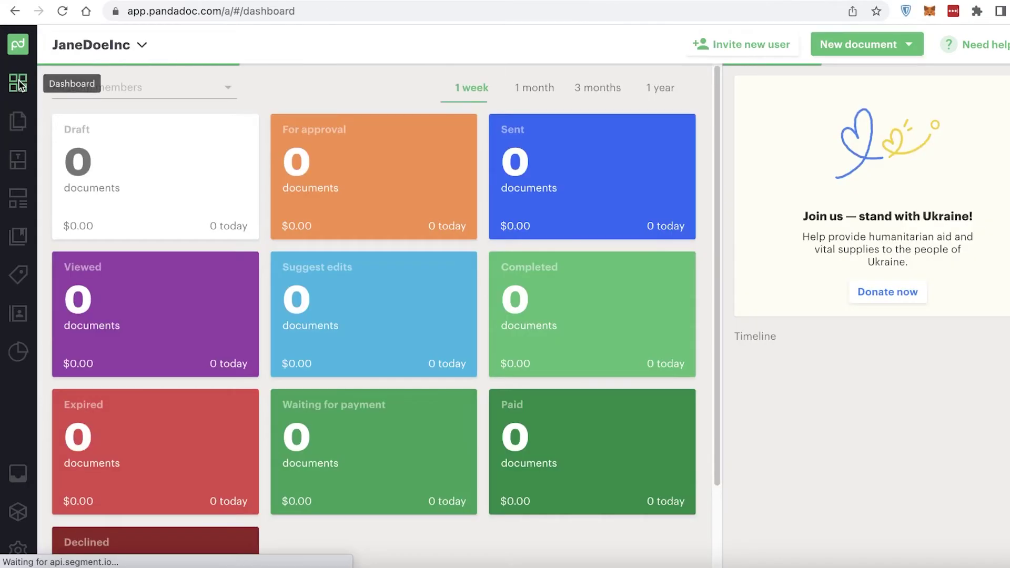
scroll(275, 169, "down", 2)
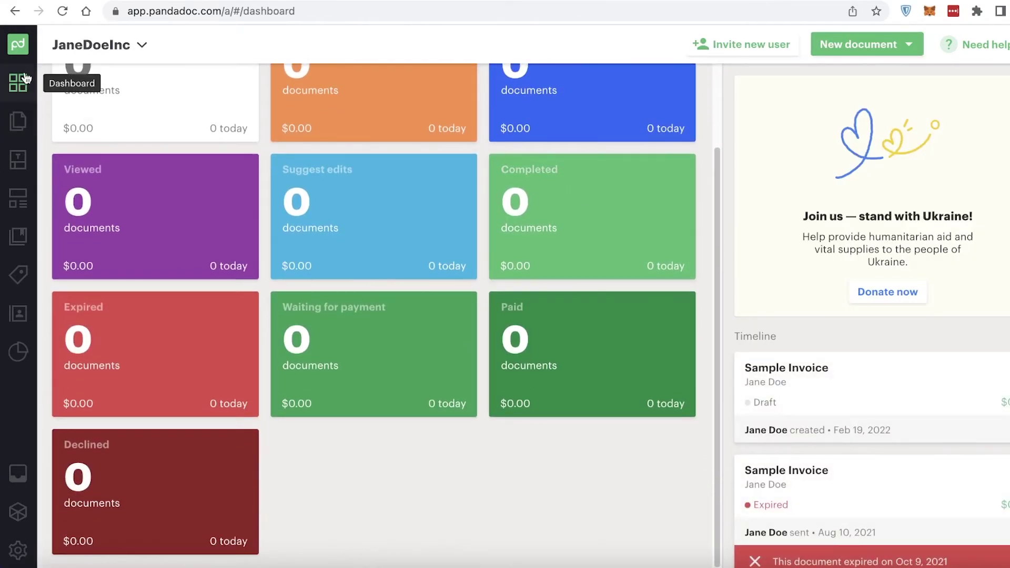
scroll(110, 190, "up", 2)
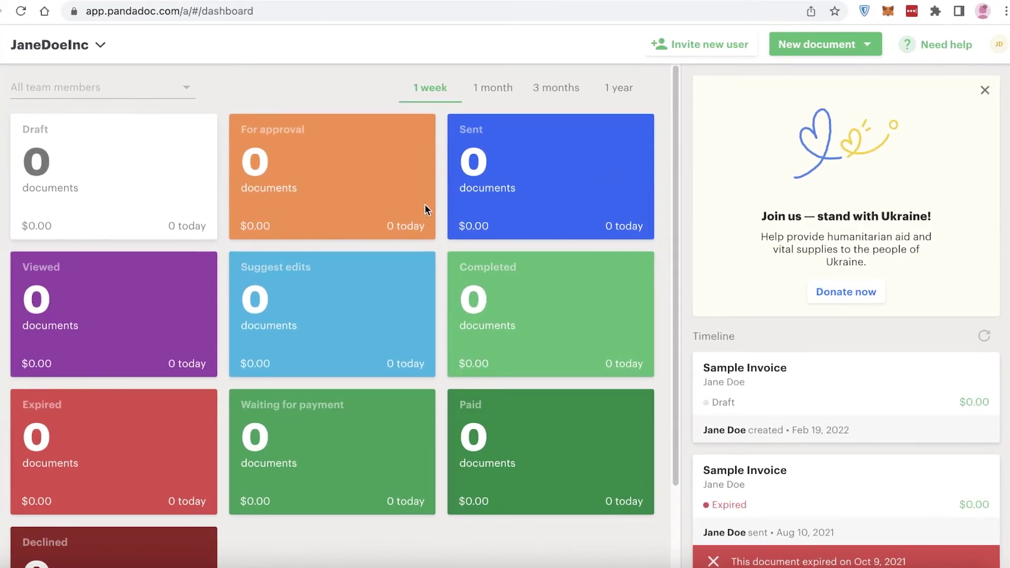
scroll(1003, 148, "down", 2)
scroll(895, 158, "up", 3)
Dismiss the 'stand with Ukraine' notice and review the Timeline's Sample Invoice entries.
left_click(981, 91)
scroll(129, 225, "down", 2)
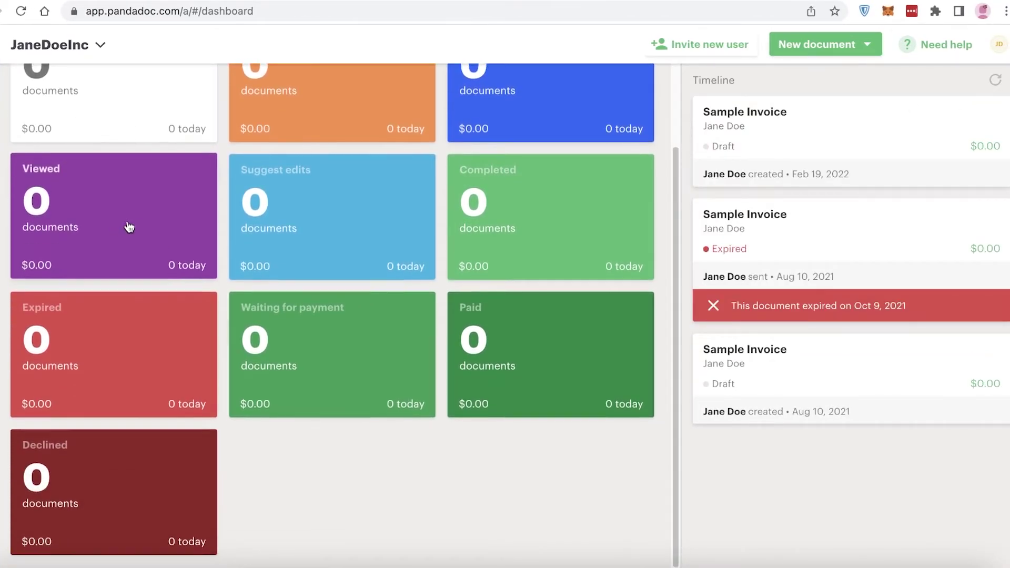
scroll(603, 217, "up", 2)
scroll(172, 184, "down", 1)
scroll(172, 185, "down", 2)
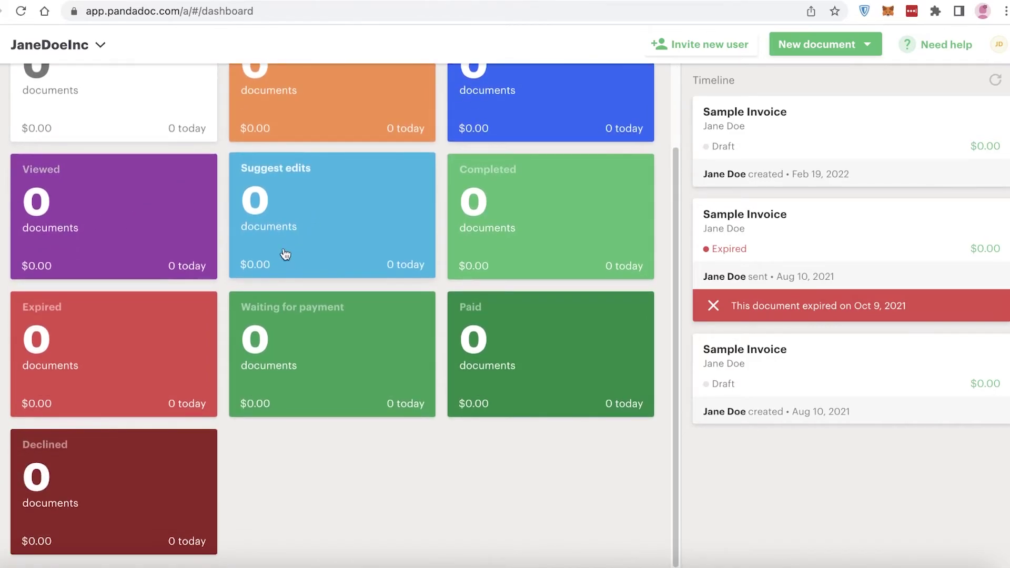
scroll(230, 278, "up", 2)
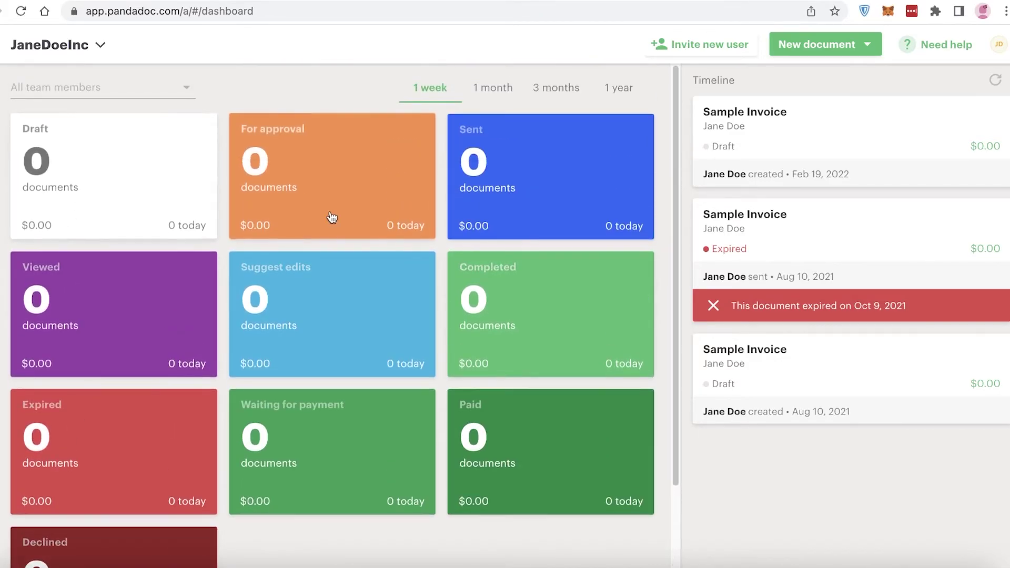
scroll(348, 358, "down", 2)
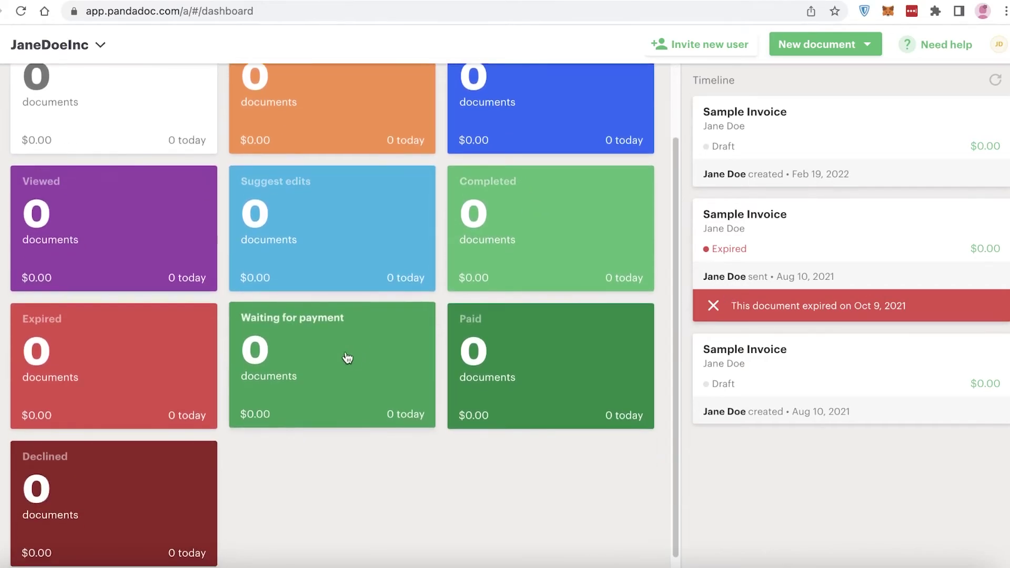
scroll(332, 216, "up", 2)
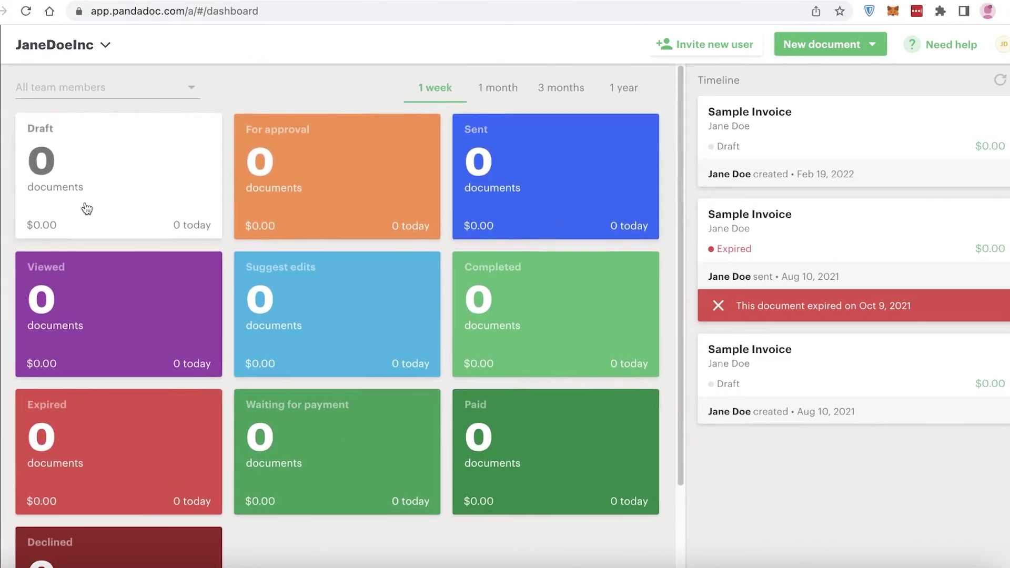
Create a new document from the Sample Invoice template and continue past Add recipients.
left_click(18, 124)
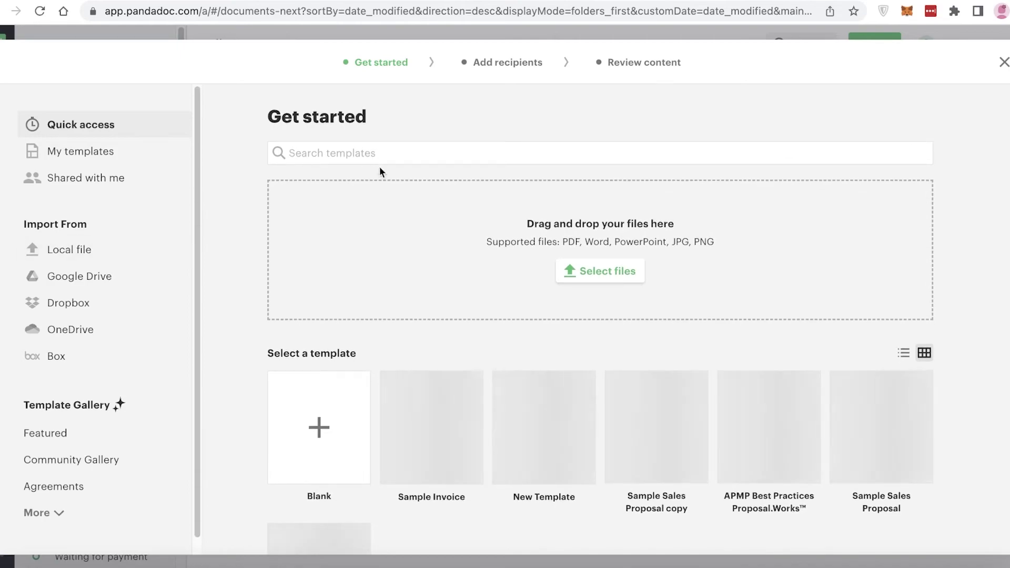
scroll(510, 228, "down", 3)
left_click(416, 316)
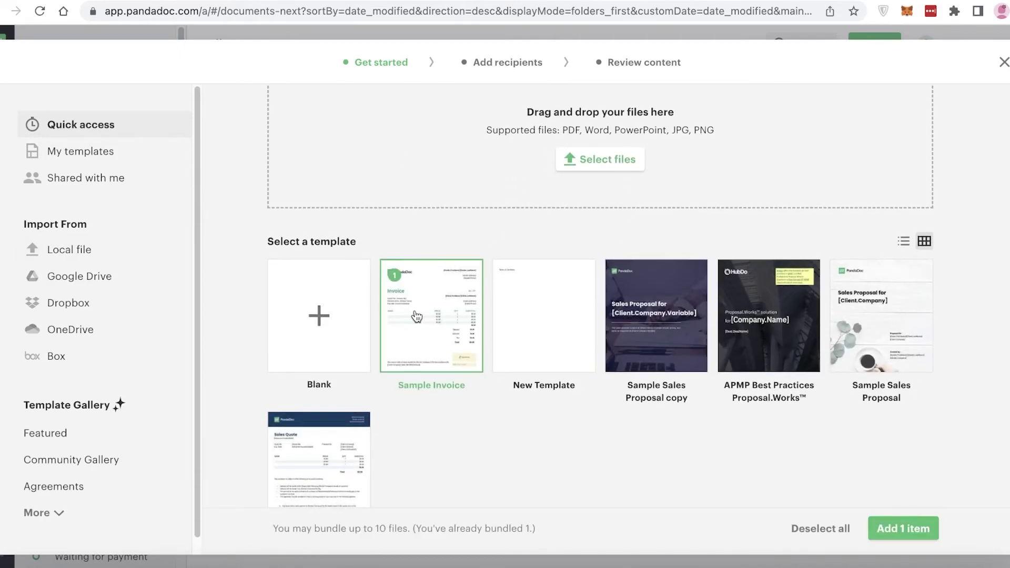
left_click(904, 529)
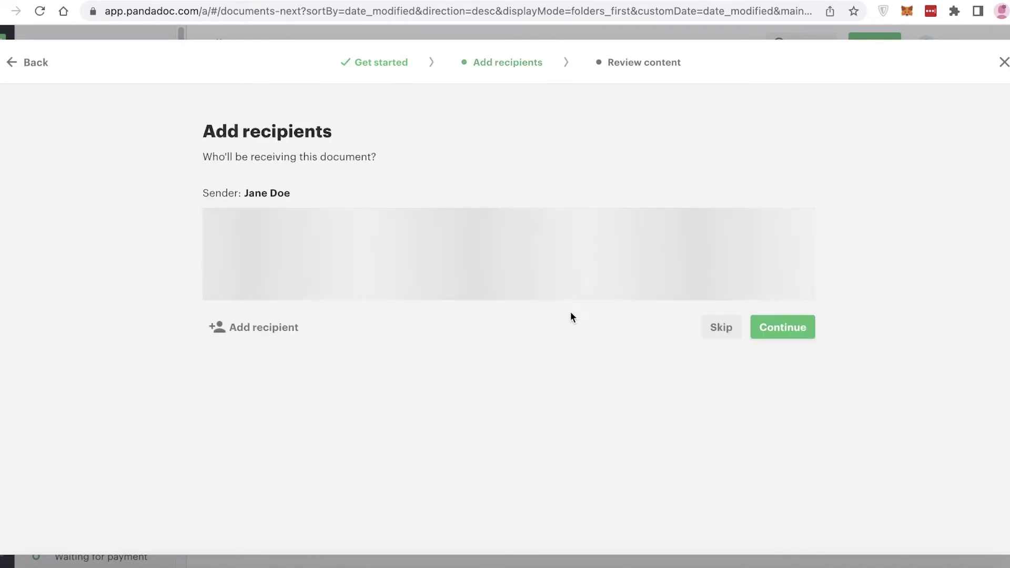
left_click(722, 480)
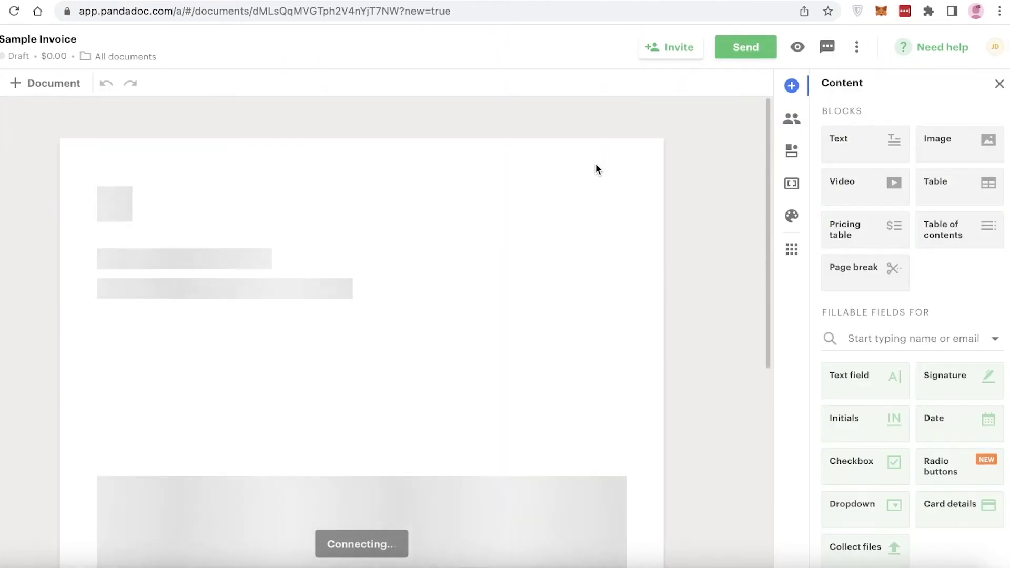
scroll(596, 163, "down", 6)
scroll(937, 351, "down", 1)
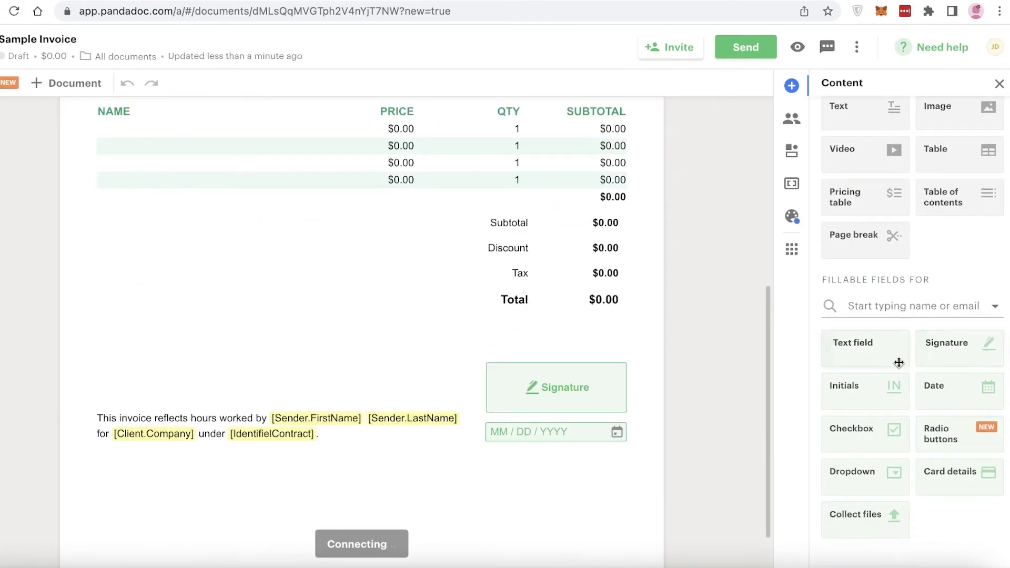
left_click(557, 379)
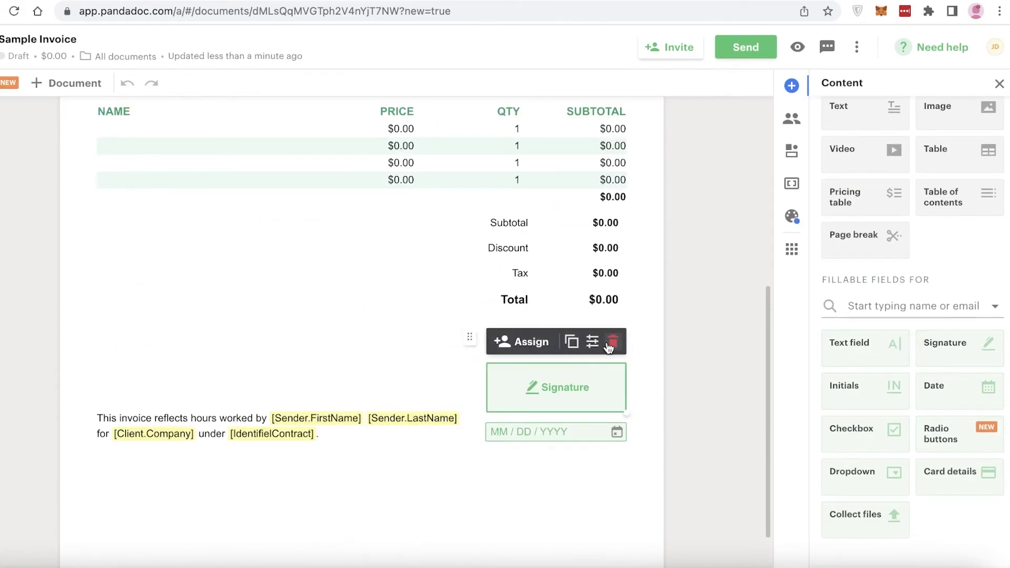
left_click(498, 342)
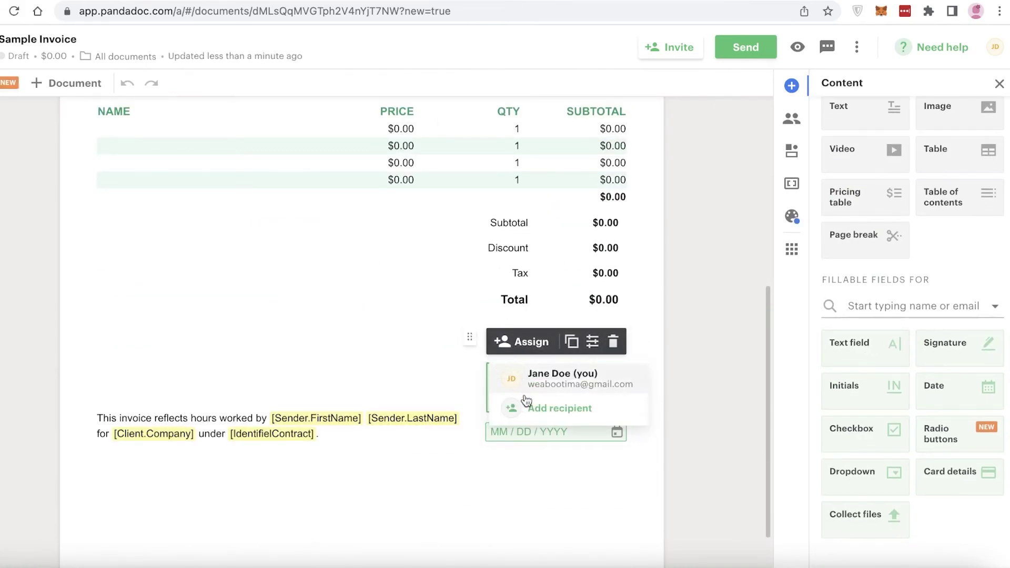
left_click(670, 343)
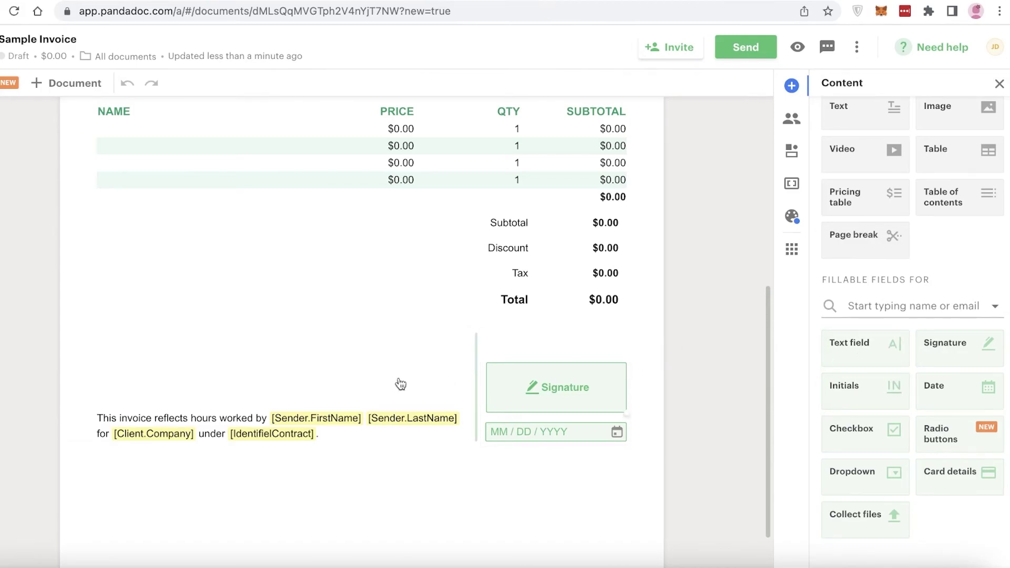
scroll(685, 379, "up", 7)
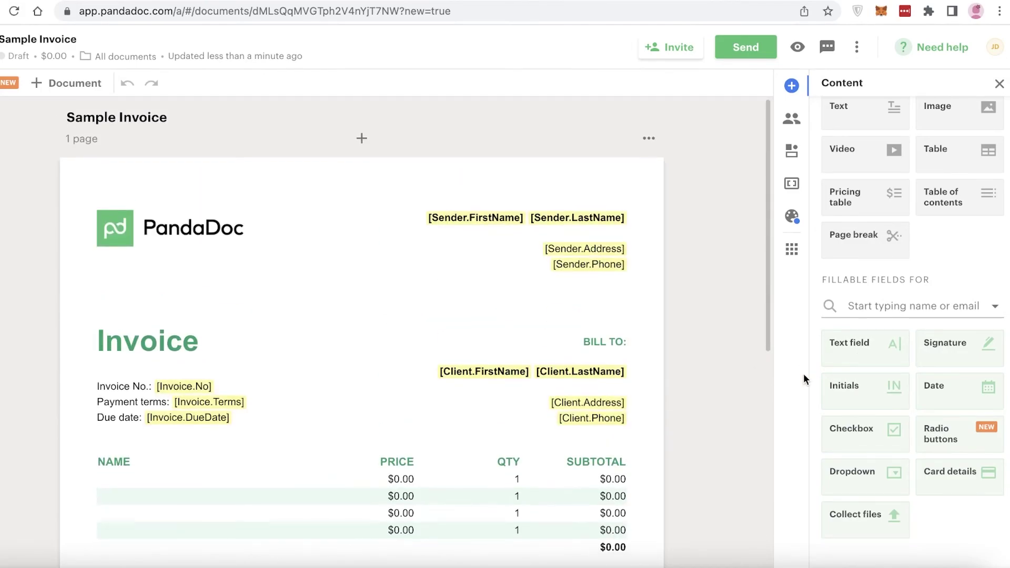
scroll(813, 387, "down", 1)
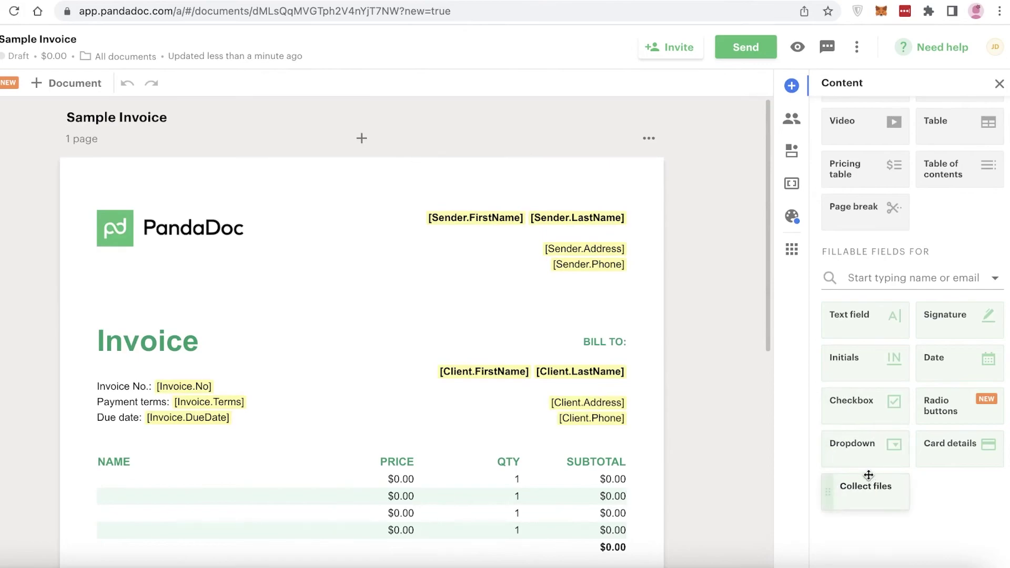
scroll(718, 402, "down", 8)
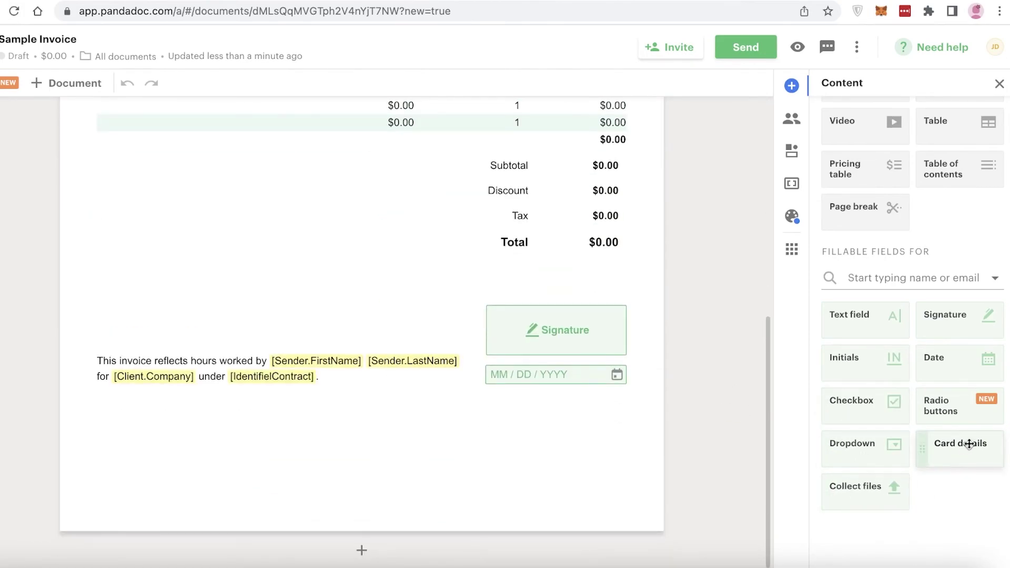
scroll(491, 286, "up", 8)
scroll(818, 126, "up", 2)
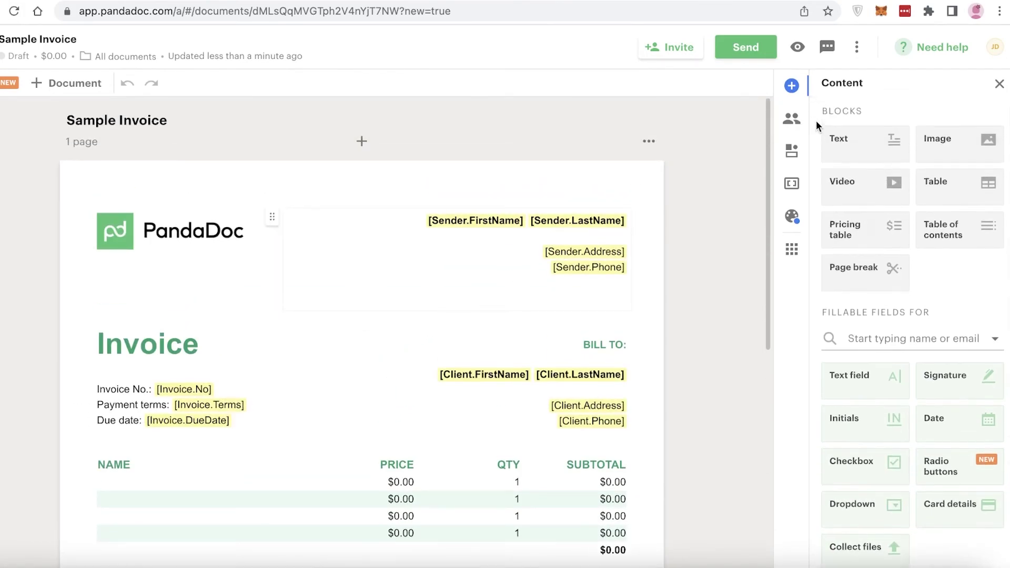
Save the invoice's pricing table into the existing 'Sample Pricing Table' library item.
scroll(315, 460, "down", 1)
left_click(308, 458)
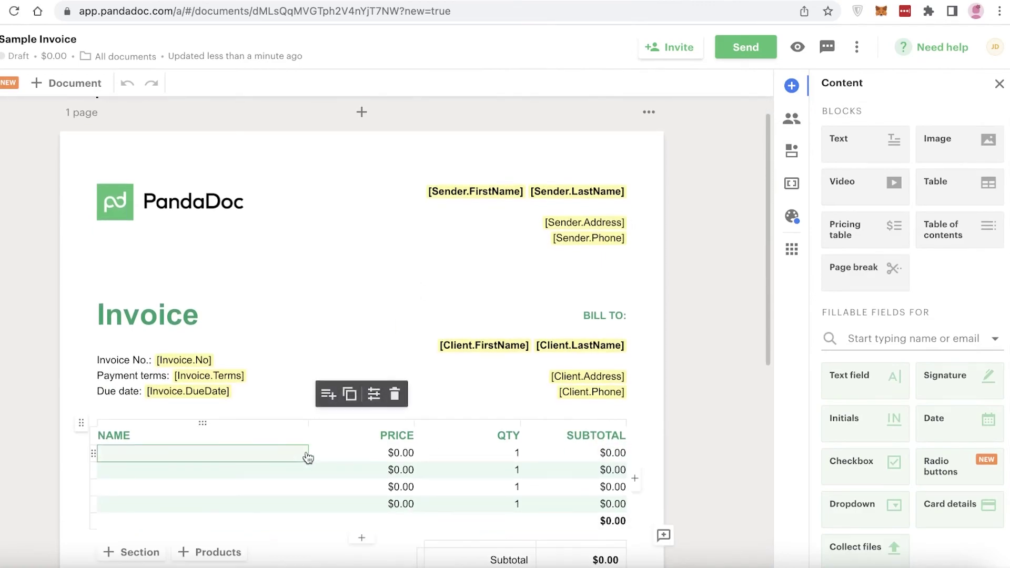
left_click(165, 452)
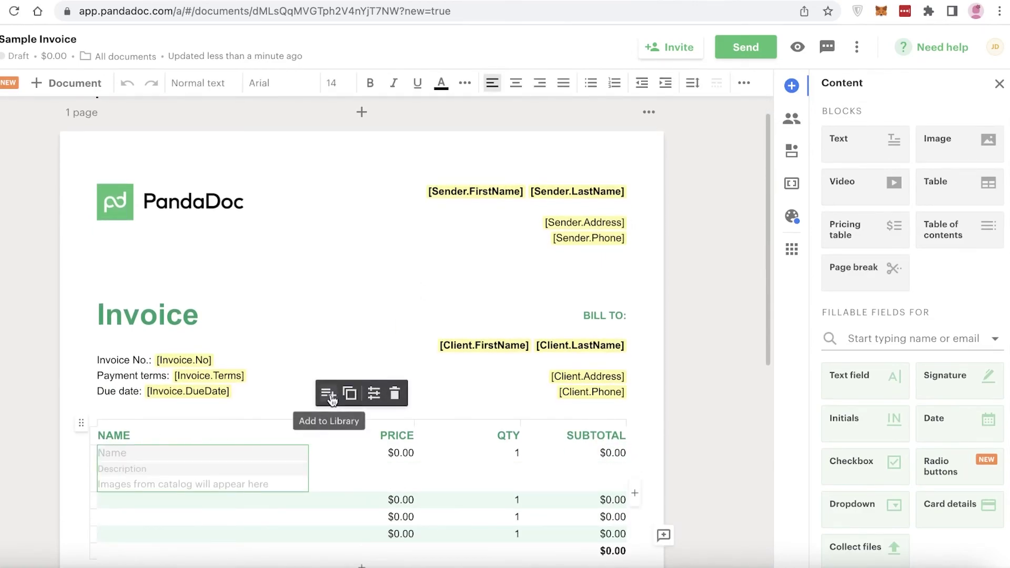
left_click(329, 394)
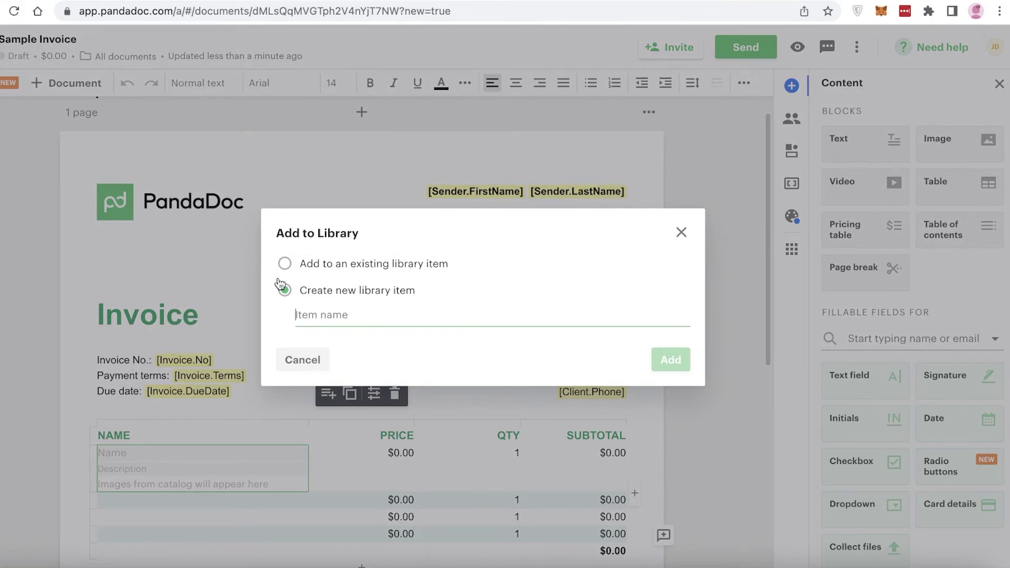
left_click(310, 266)
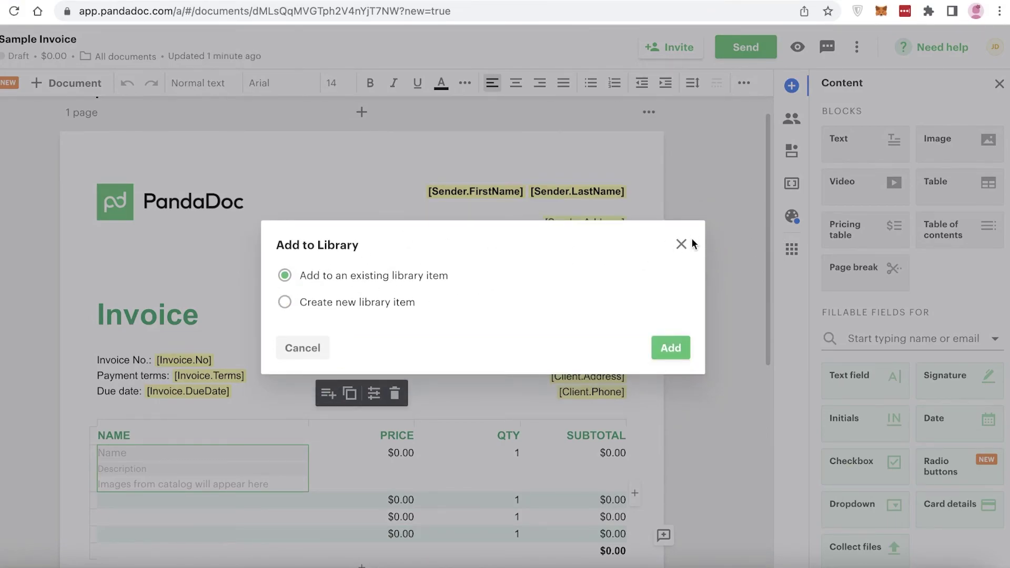
left_click(671, 348)
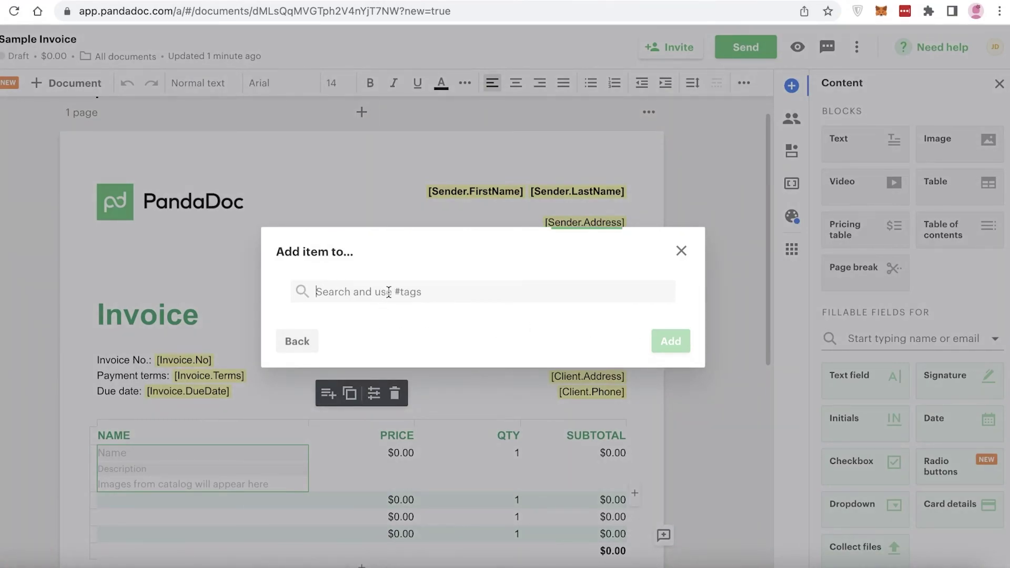
left_click(380, 307)
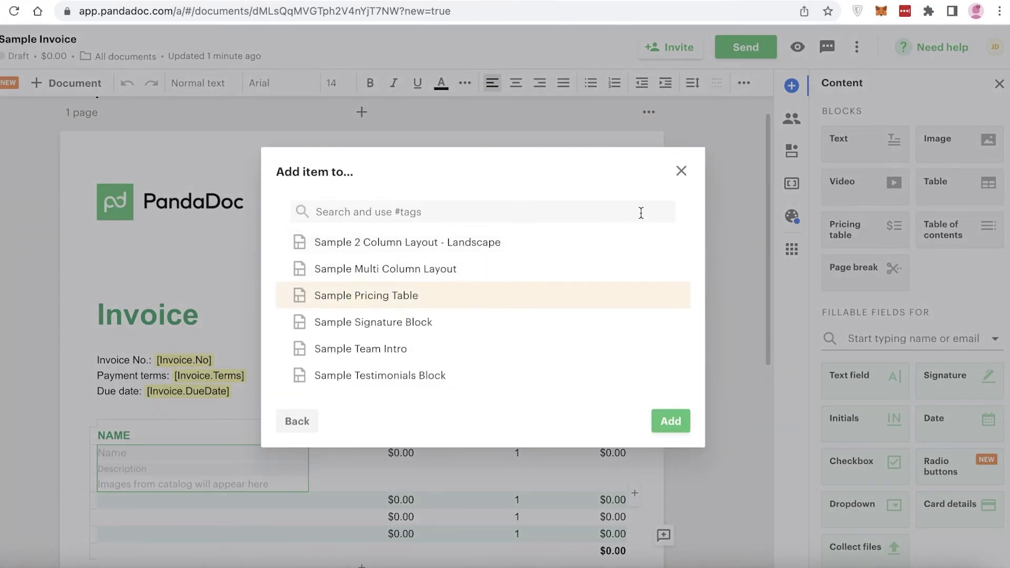
left_click(668, 429)
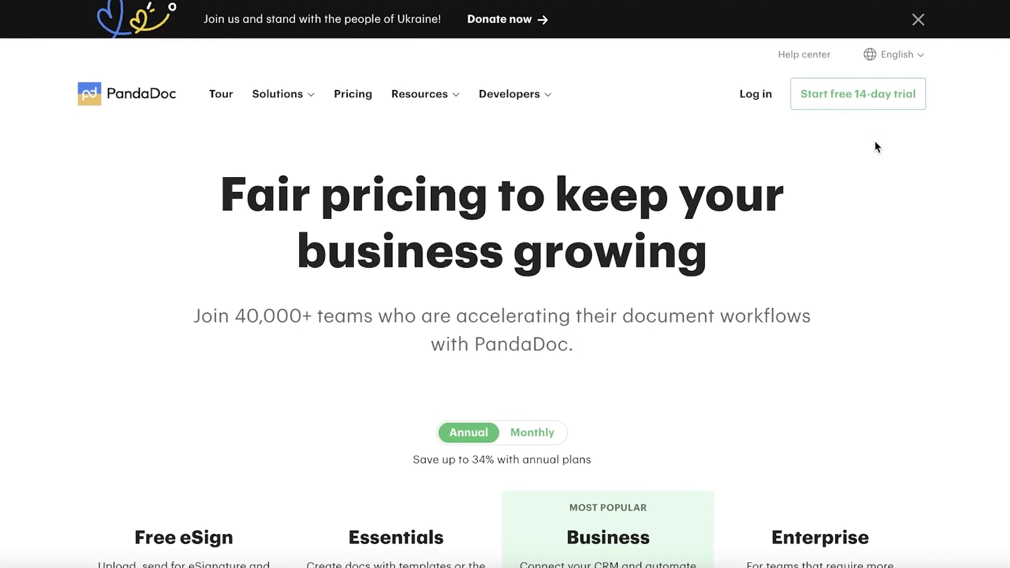
Browse the pricing plan cards, then the Free electronic signature software page.
scroll(886, 181, "down", 4)
scroll(886, 180, "down", 4)
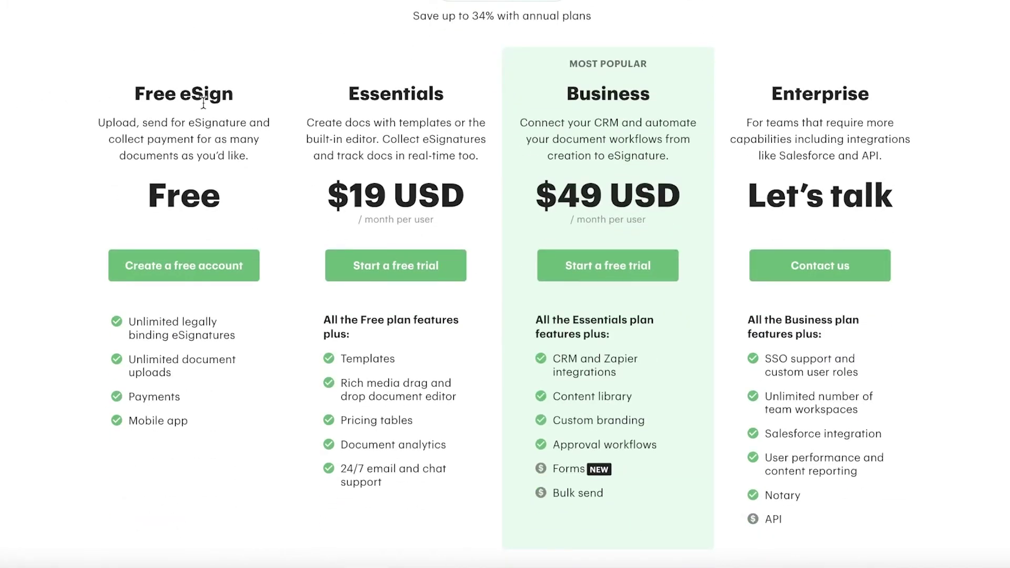
mouse_move(134, 330)
scroll(939, 163, "up", 1)
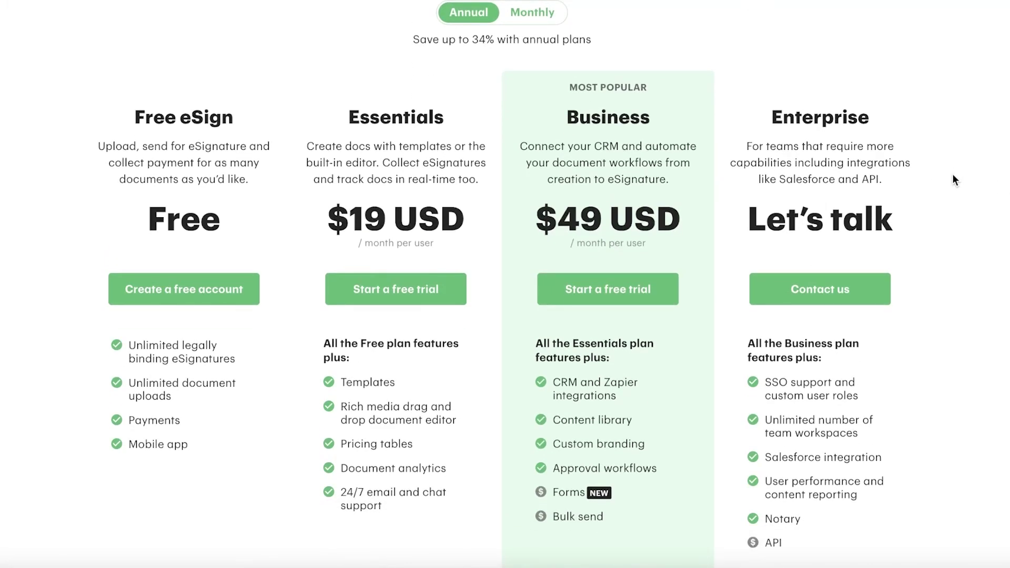
scroll(956, 180, "down", 1)
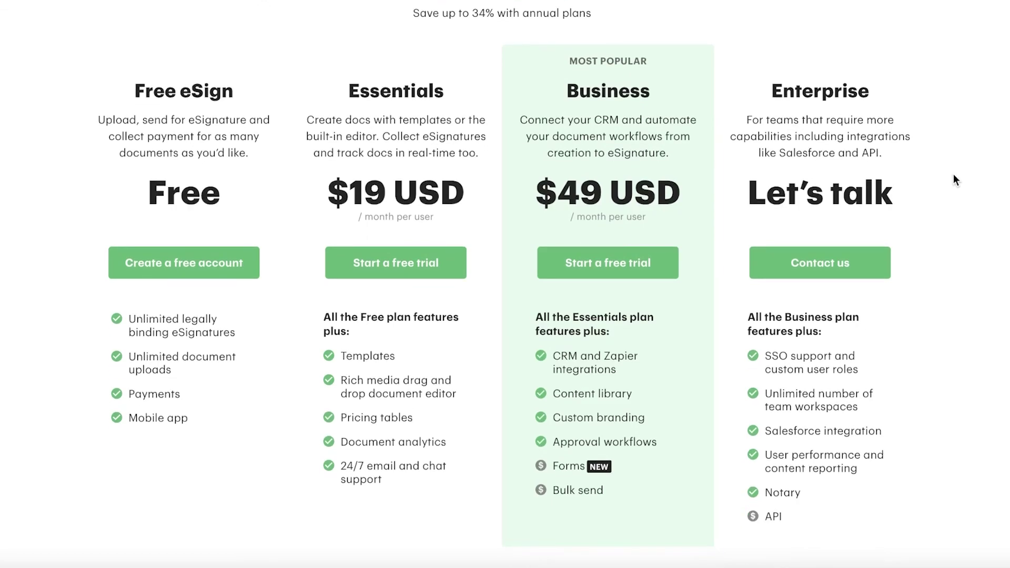
scroll(957, 180, "down", 1)
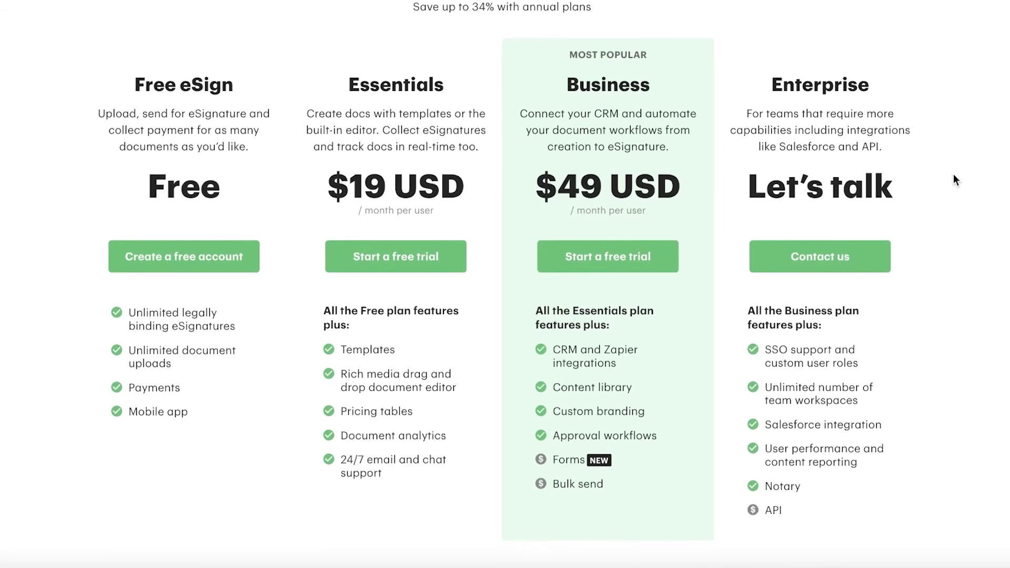
scroll(953, 174, "up", 5)
scroll(955, 175, "down", 4)
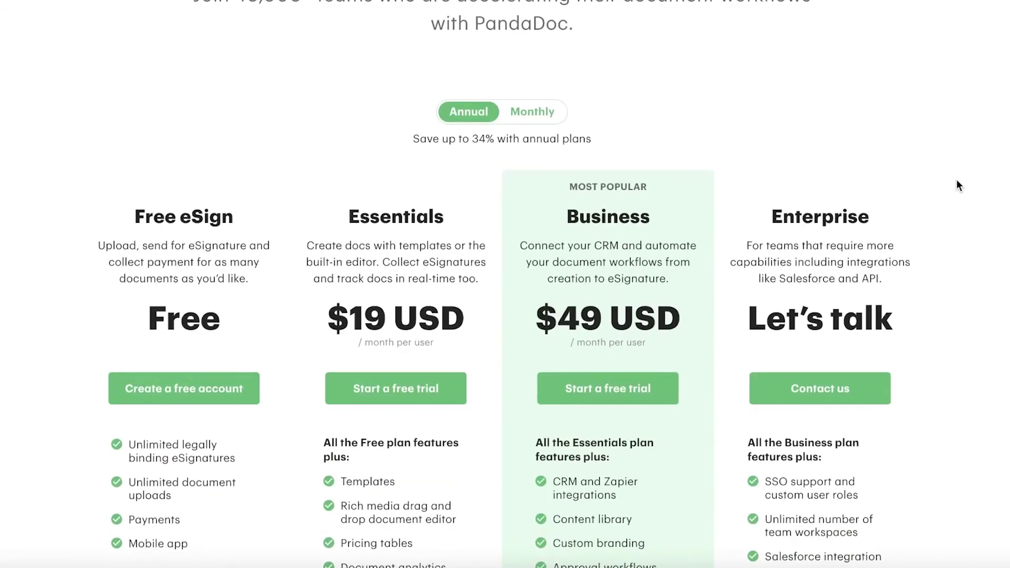
scroll(957, 186, "down", 2)
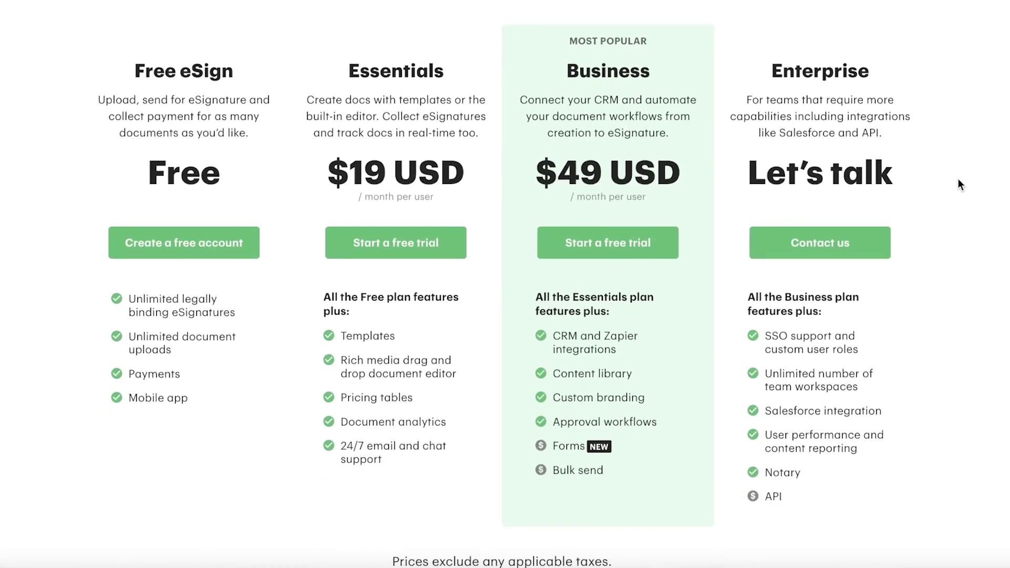
scroll(959, 184, "down", 1)
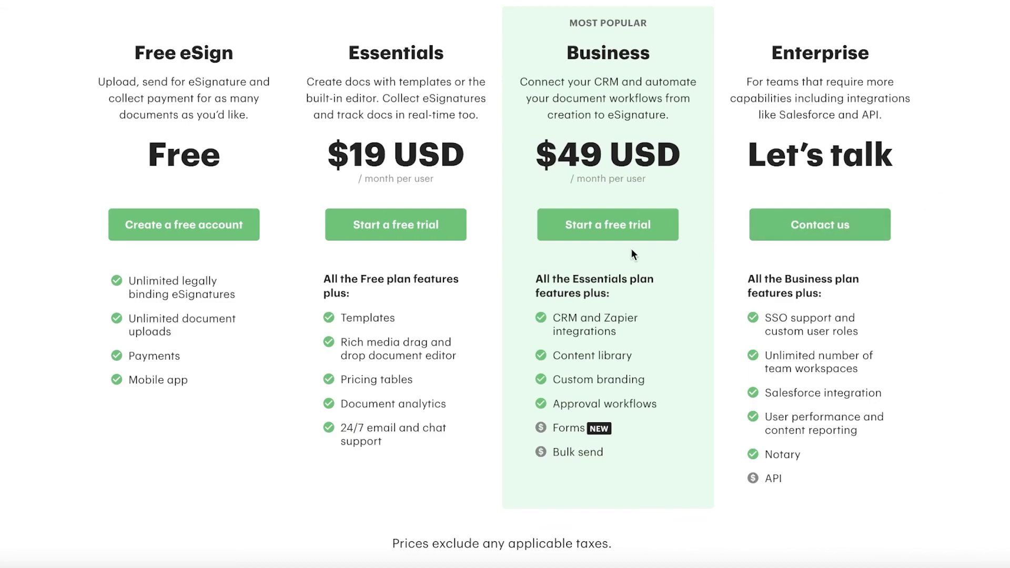
scroll(559, 115, "down", 1)
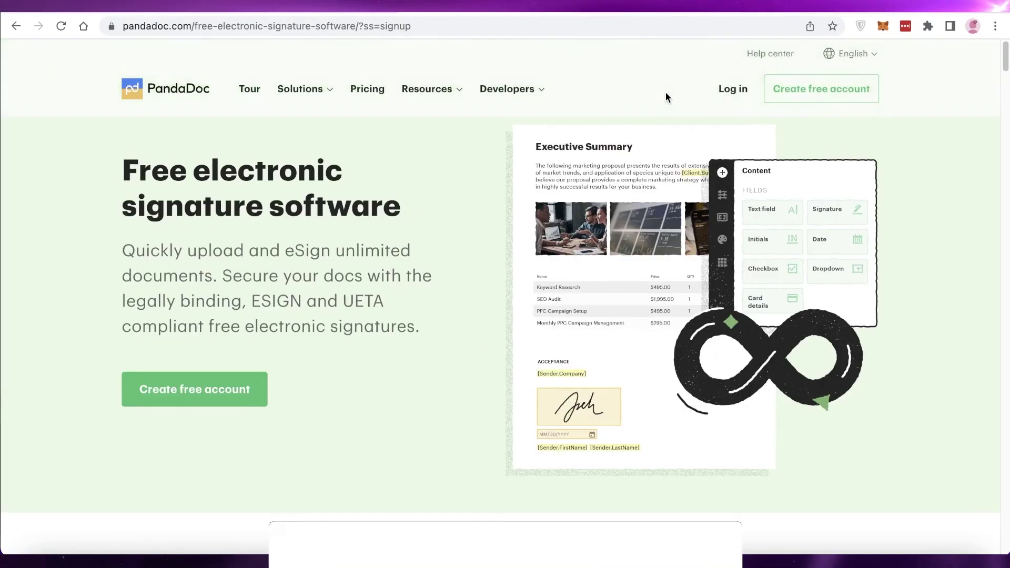
scroll(691, 148, "down", 1)
scroll(685, 147, "down", 3)
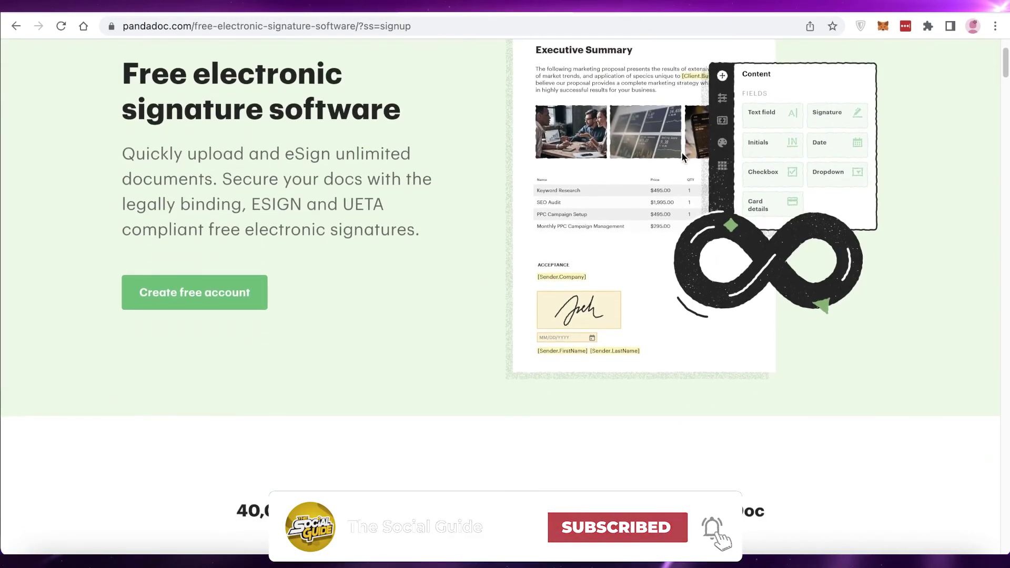
scroll(1006, 229, "up", 3)
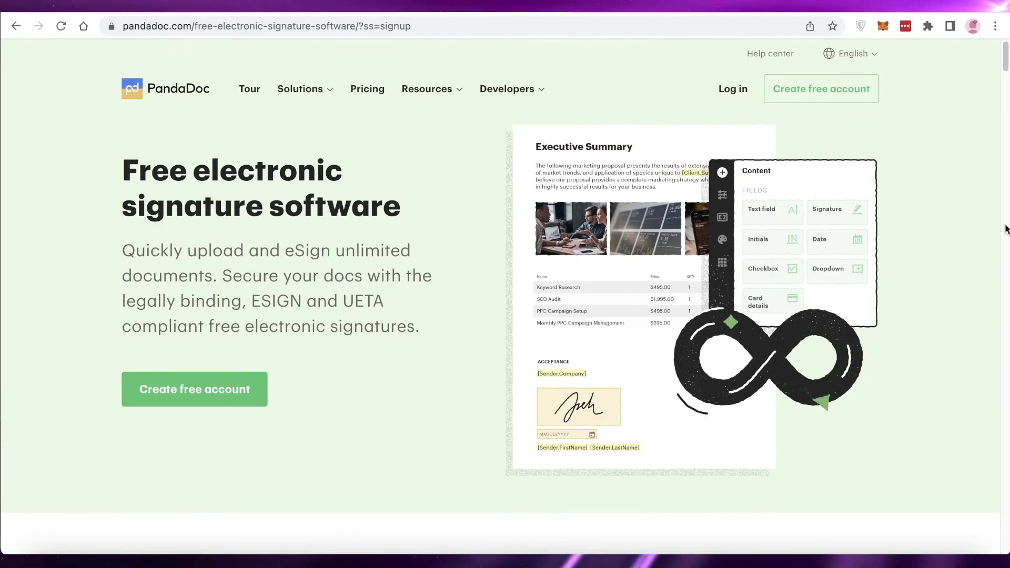